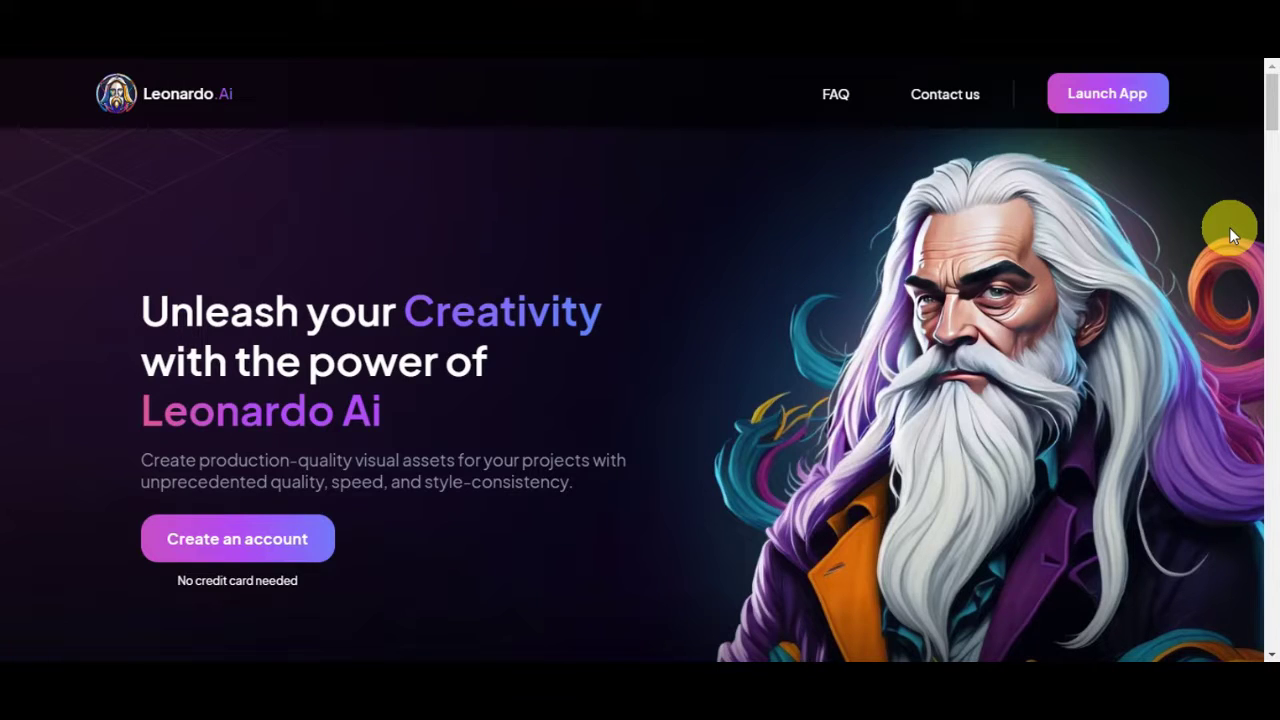
Look through the landing page down to the fine-tuned models section, and return to its beginning.
{"action": "scroll", "coordinate": [1231, 232], "scroll_direction": "down", "scroll_amount": 5}
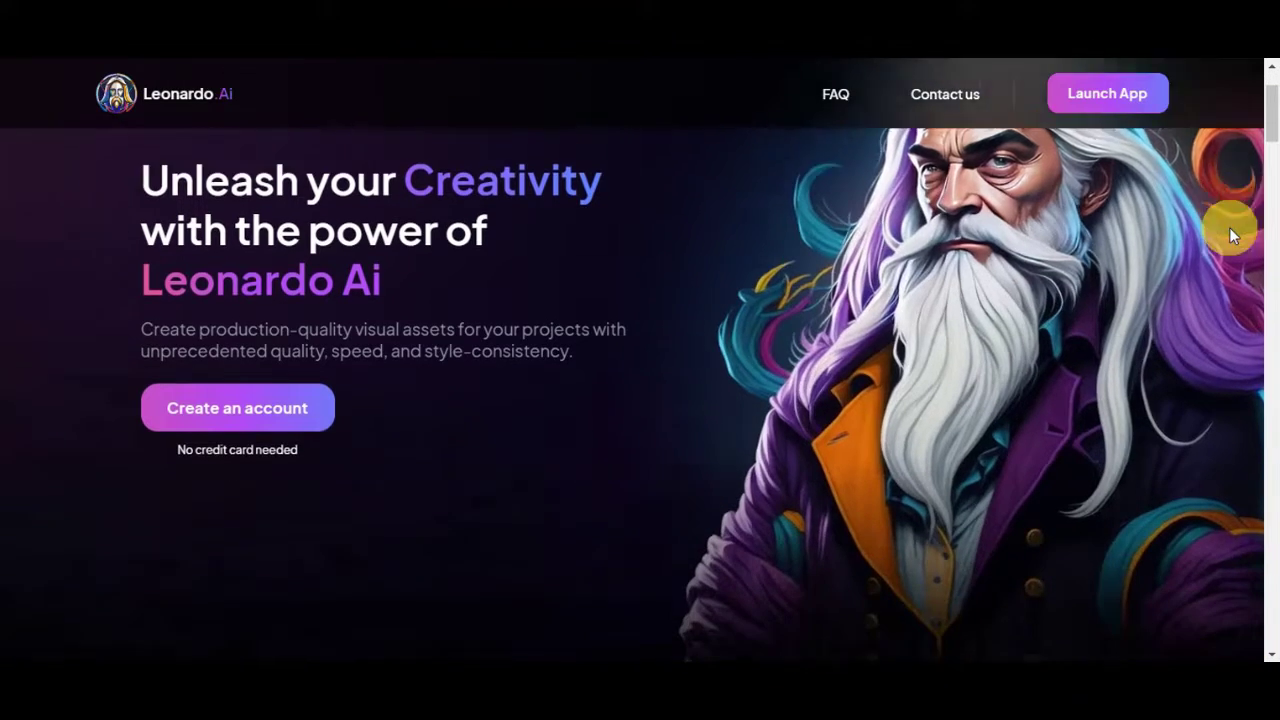
{"action": "scroll", "coordinate": [1229, 232], "scroll_direction": "down", "scroll_amount": 5}
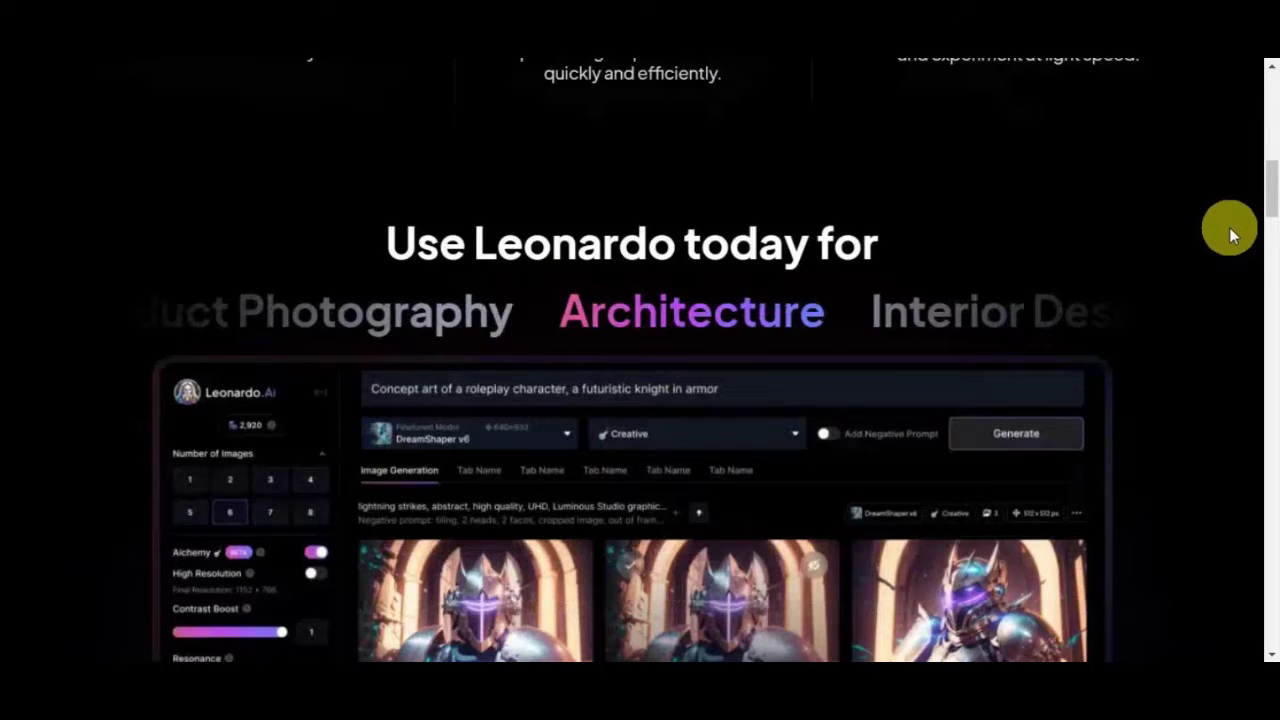
{"action": "scroll", "coordinate": [1229, 227], "scroll_direction": "down", "scroll_amount": 2}
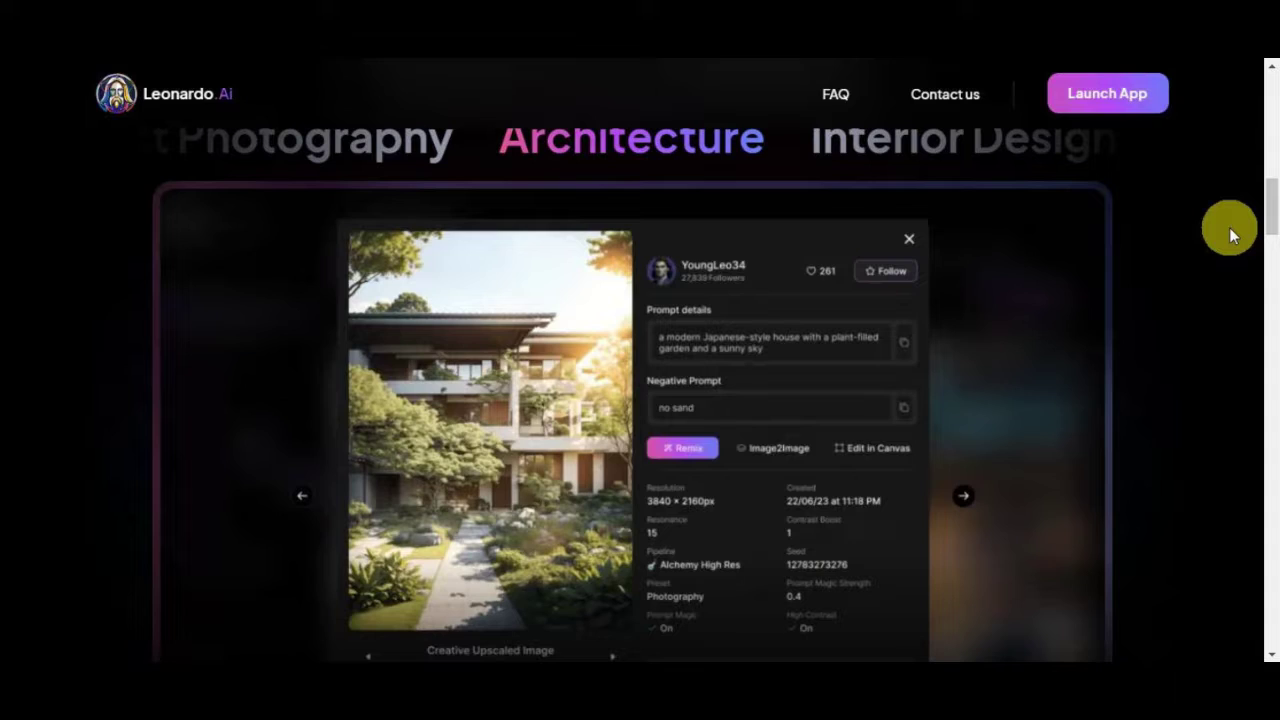
{"action": "scroll", "coordinate": [1229, 227], "scroll_direction": "down", "scroll_amount": 1}
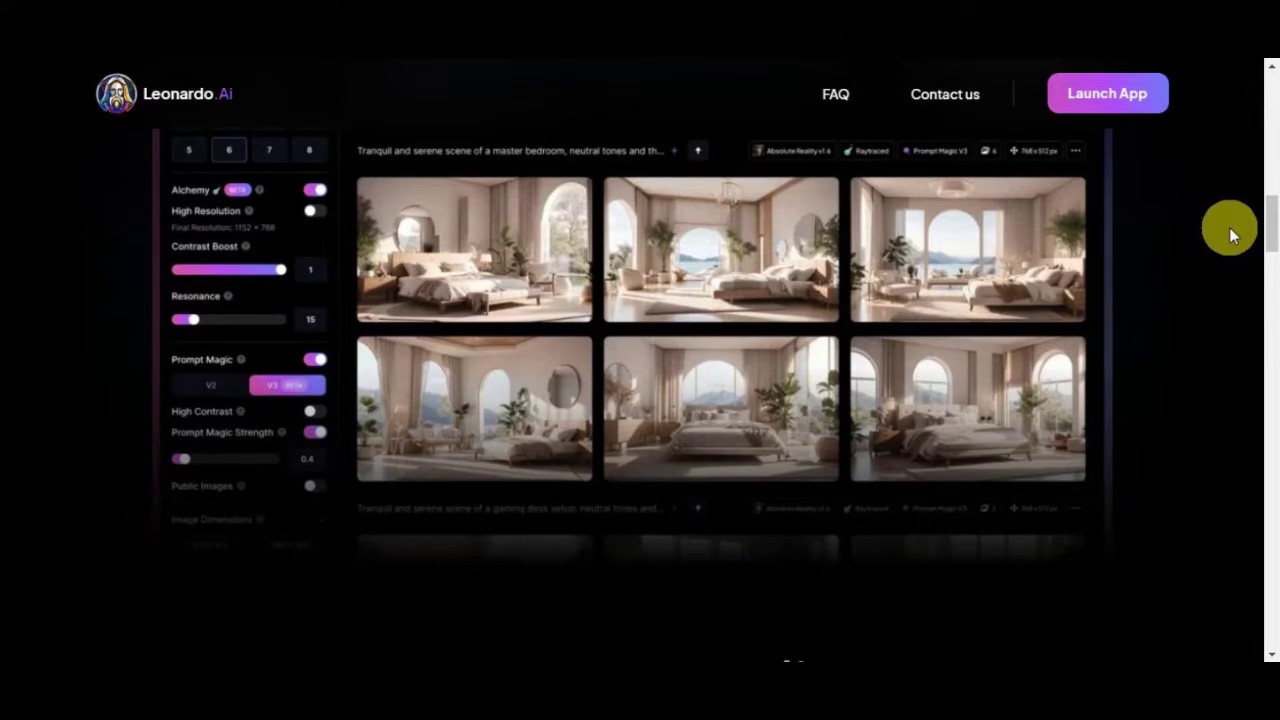
{"action": "scroll", "coordinate": [1229, 227], "scroll_direction": "down", "scroll_amount": 4}
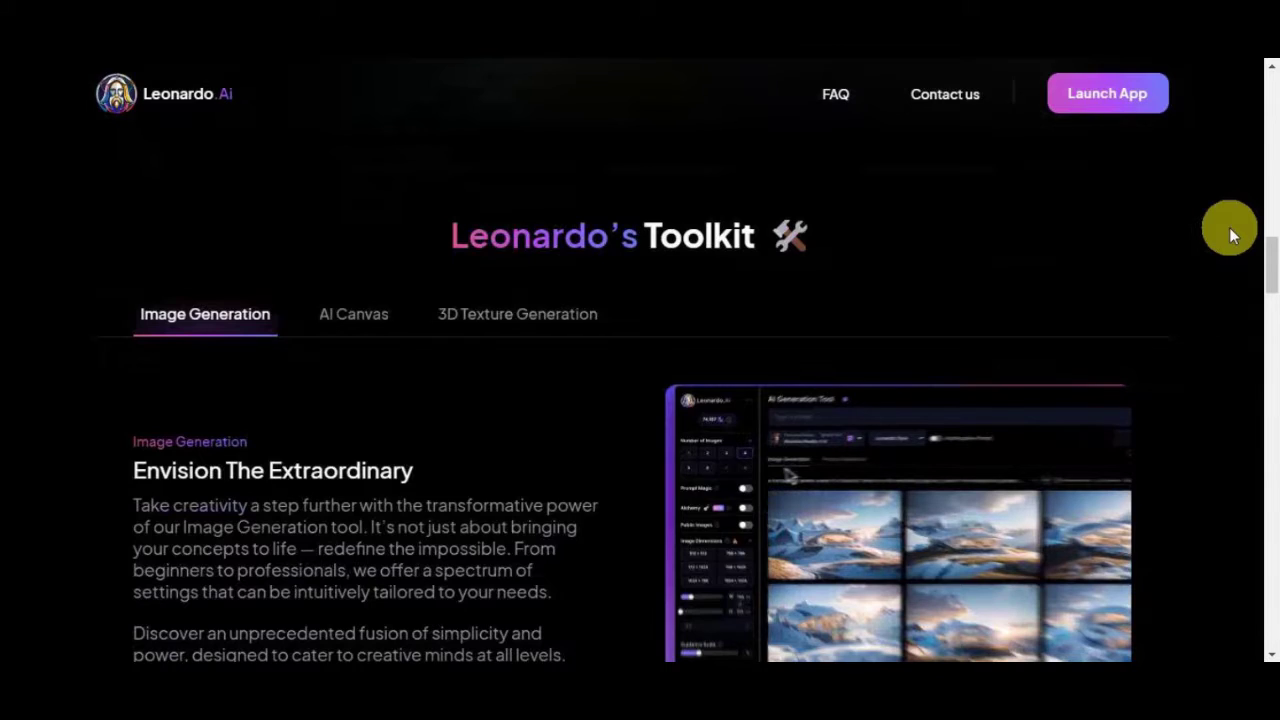
{"action": "scroll", "coordinate": [1229, 227], "scroll_direction": "down", "scroll_amount": 5}
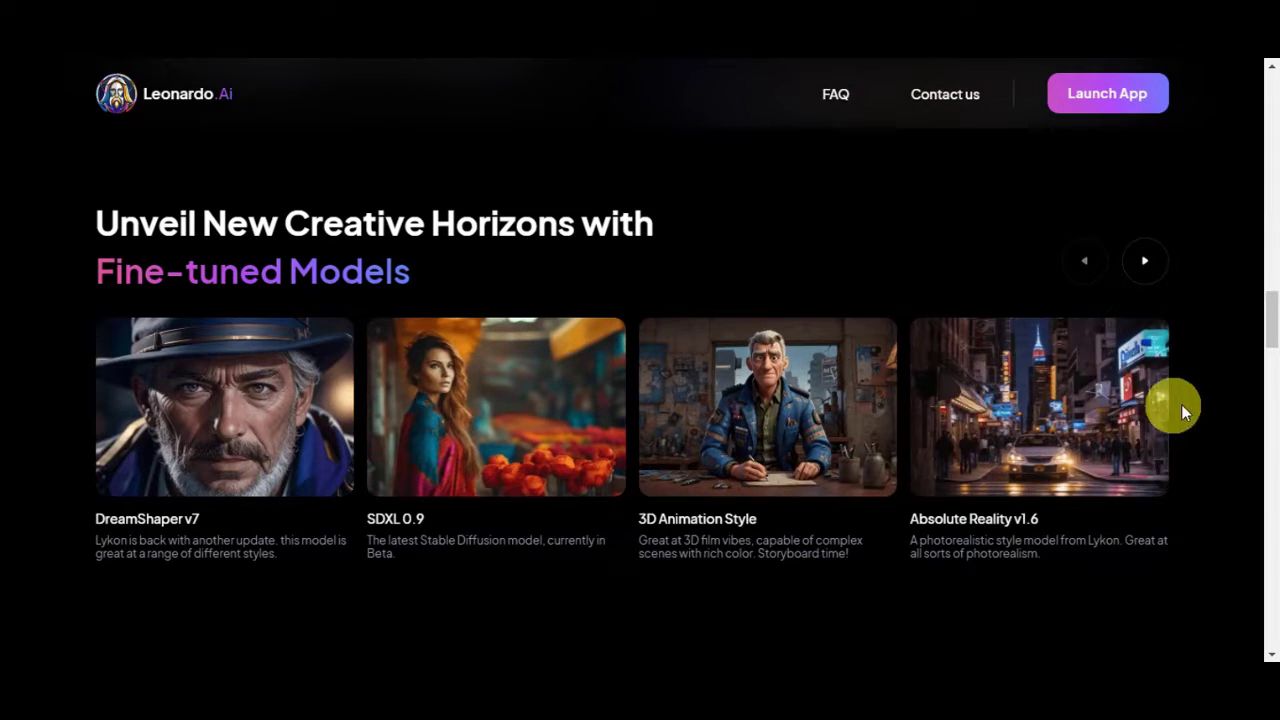
{"action": "left_click_drag", "start_coordinate": [1268, 310], "coordinate": [1274, 78]}
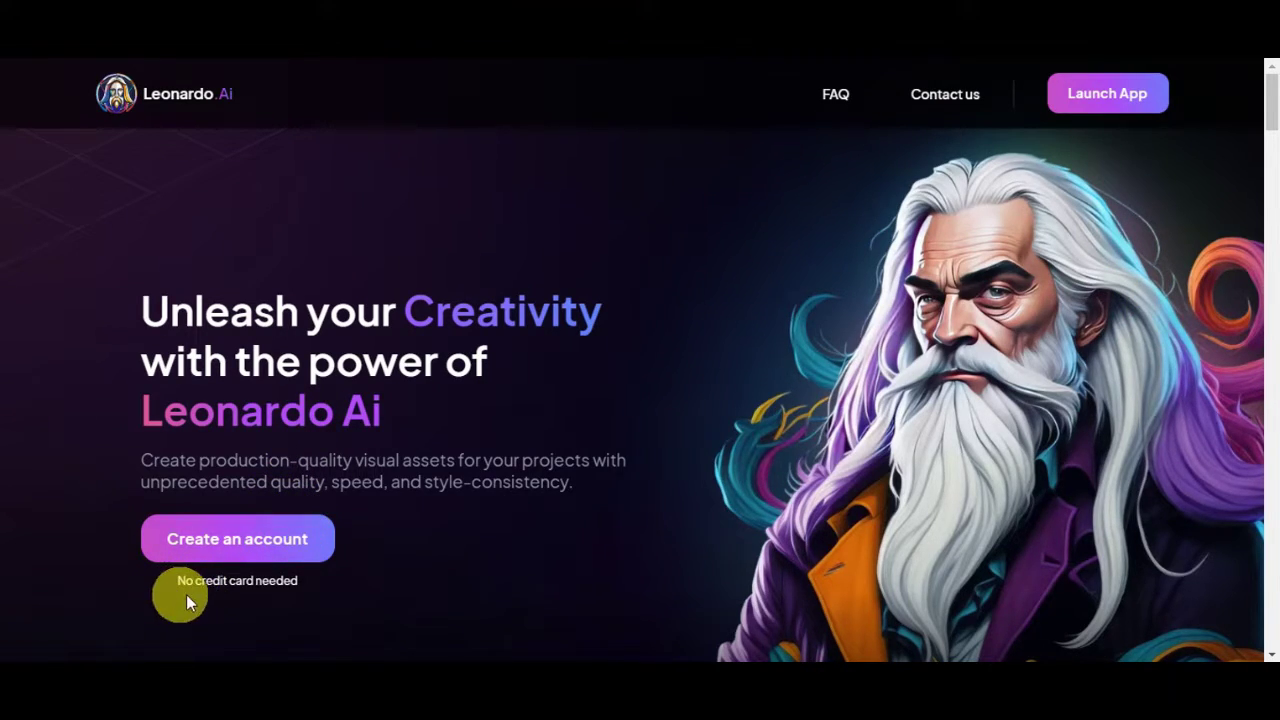
Start creating an account and continue to the login page as an already whitelisted user.
{"action": "left_click", "coordinate": [301, 551]}
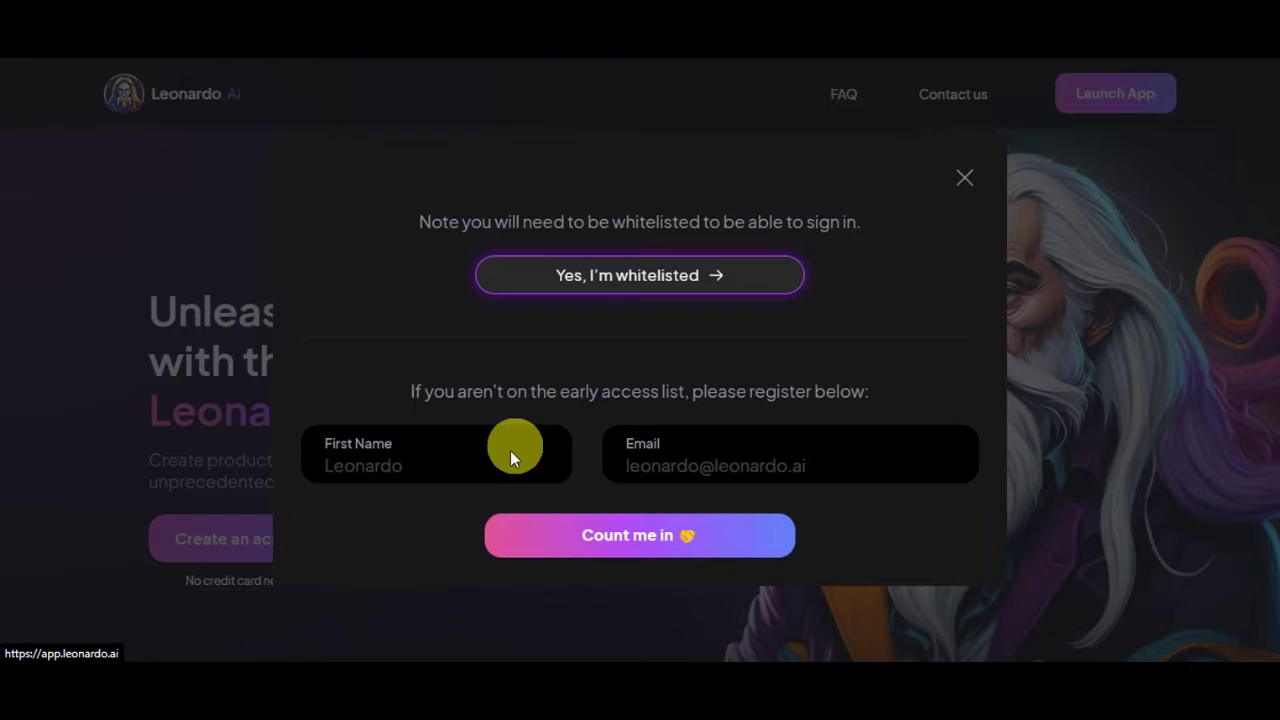
{"action": "left_click", "coordinate": [480, 457]}
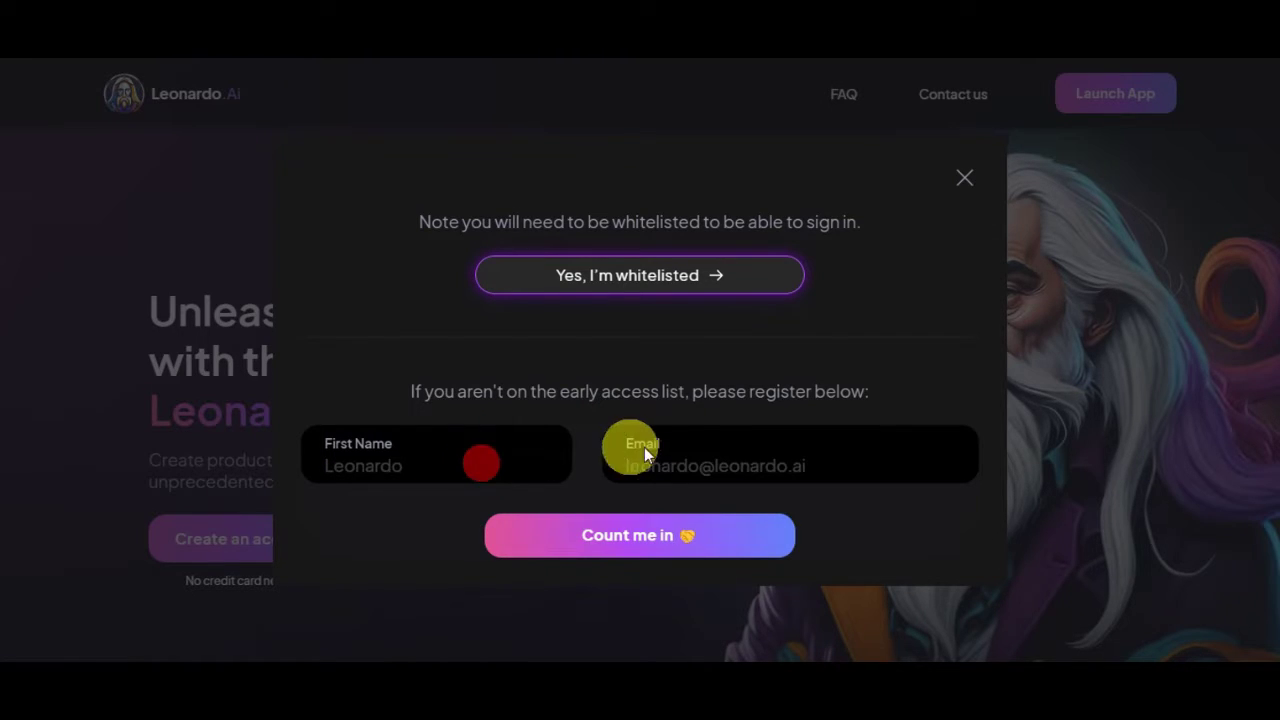
{"action": "left_click", "coordinate": [867, 458]}
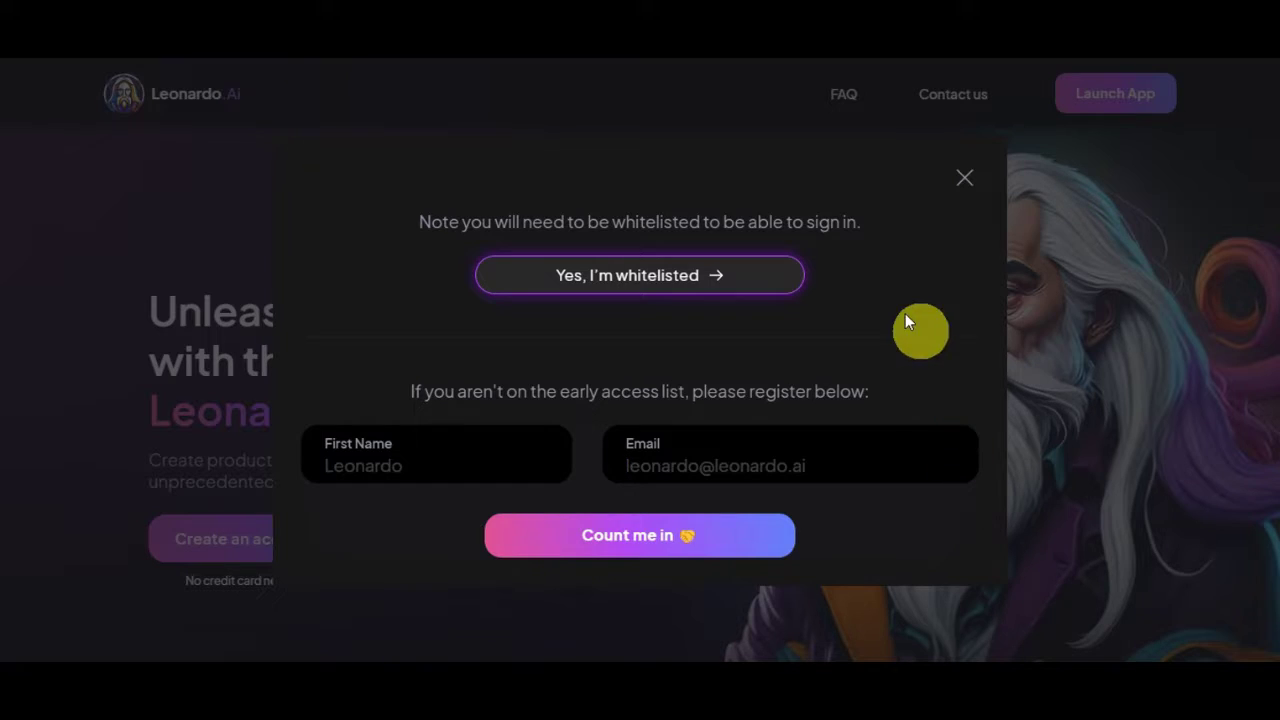
{"action": "left_click", "coordinate": [758, 289]}
{"action": "left_click", "coordinate": [763, 292]}
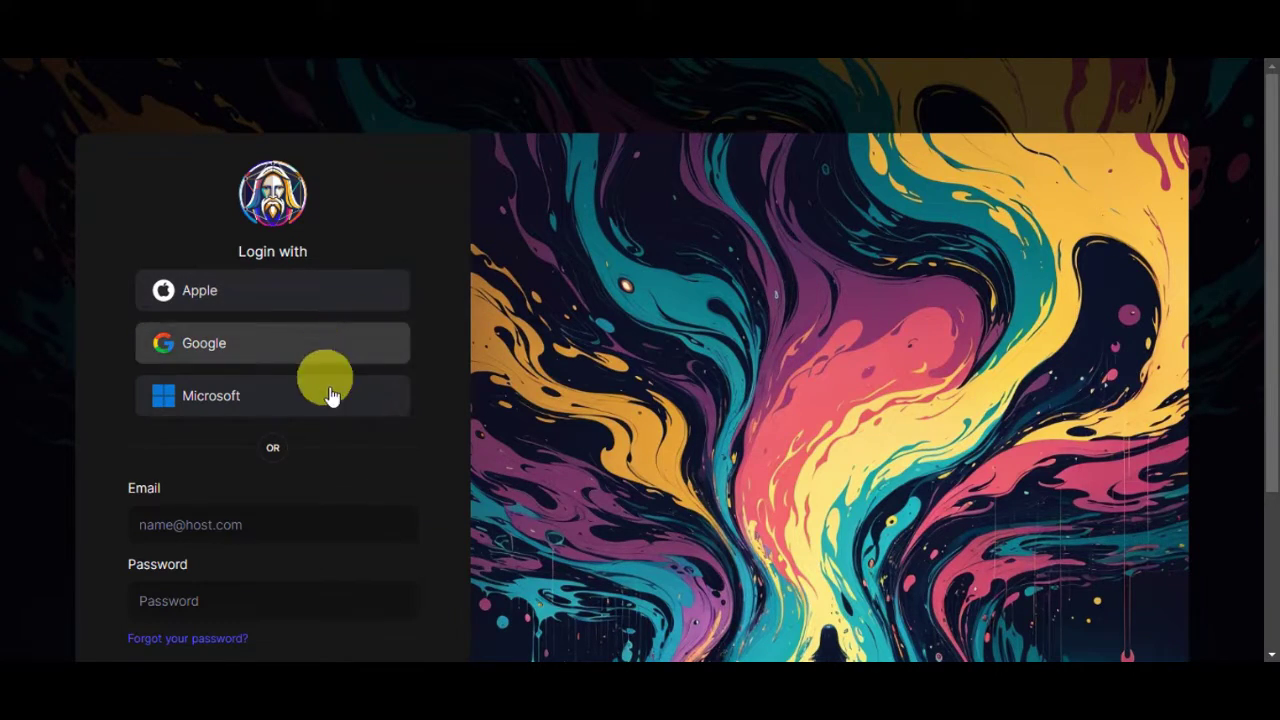
Review the login options and sign in with the Google account.
{"action": "scroll", "coordinate": [449, 361], "scroll_direction": "down", "scroll_amount": 1}
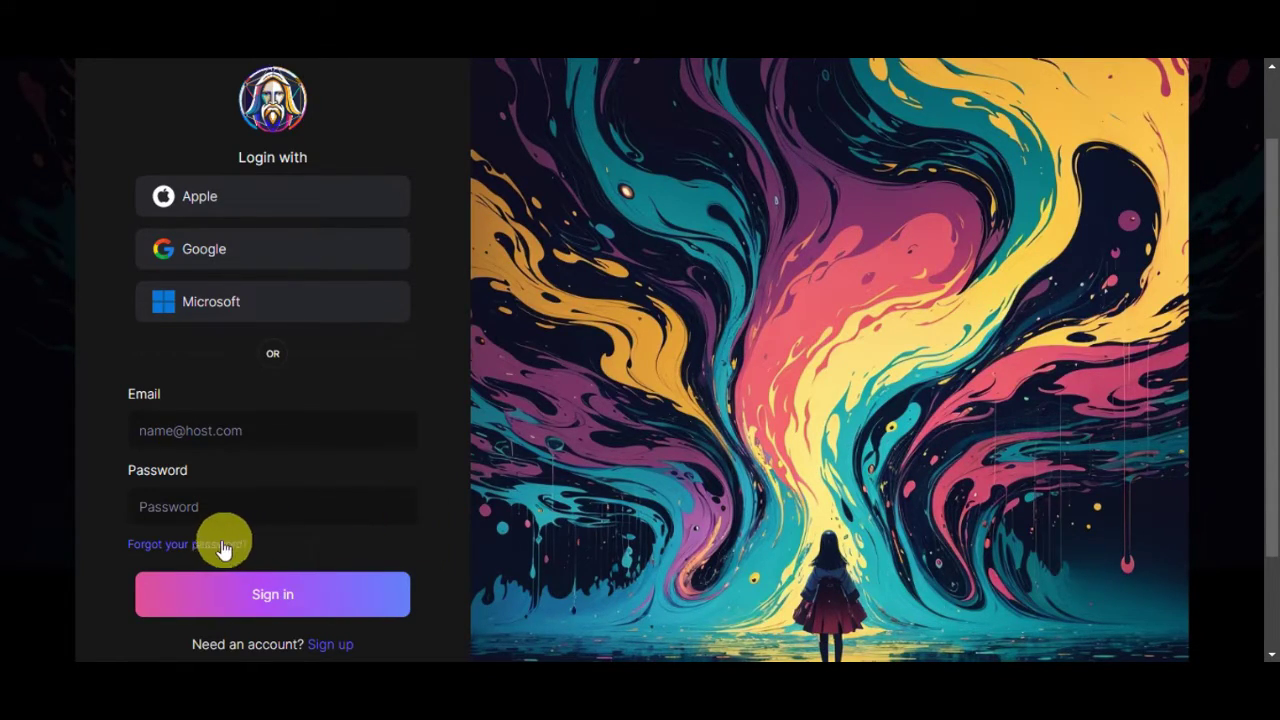
{"action": "scroll", "coordinate": [505, 523], "scroll_direction": "down", "scroll_amount": 2}
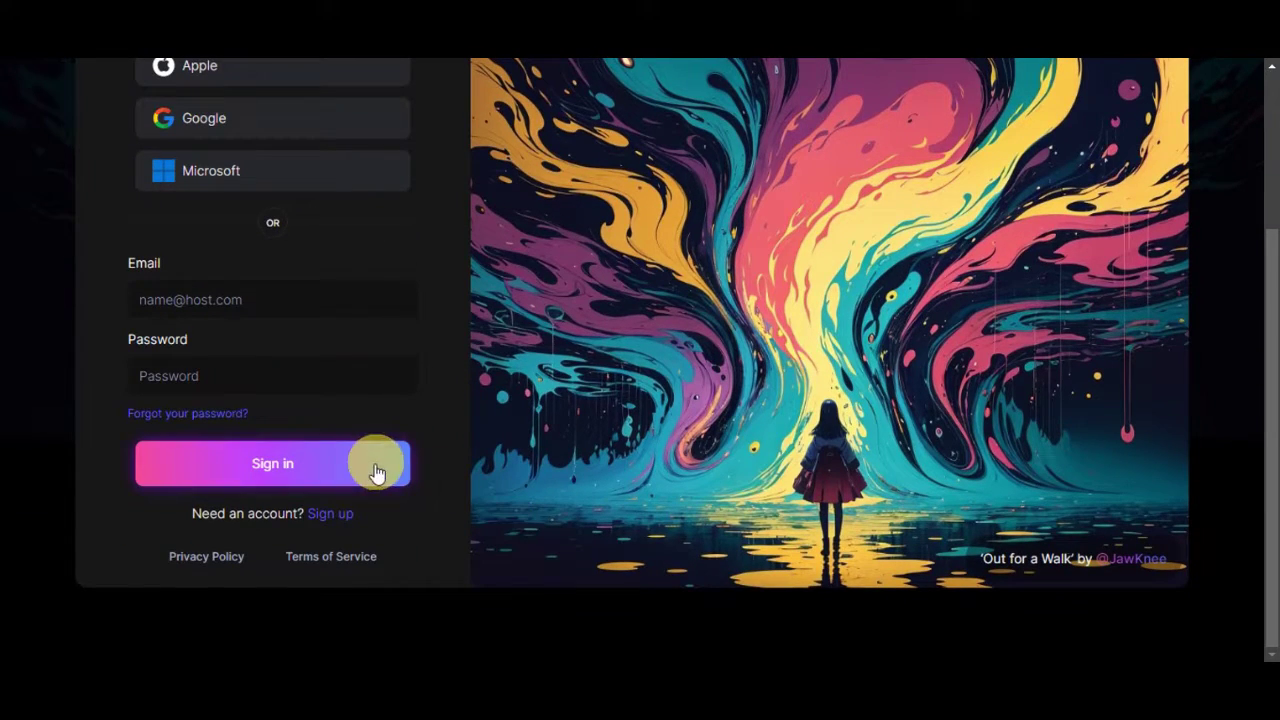
{"action": "left_click", "coordinate": [377, 473]}
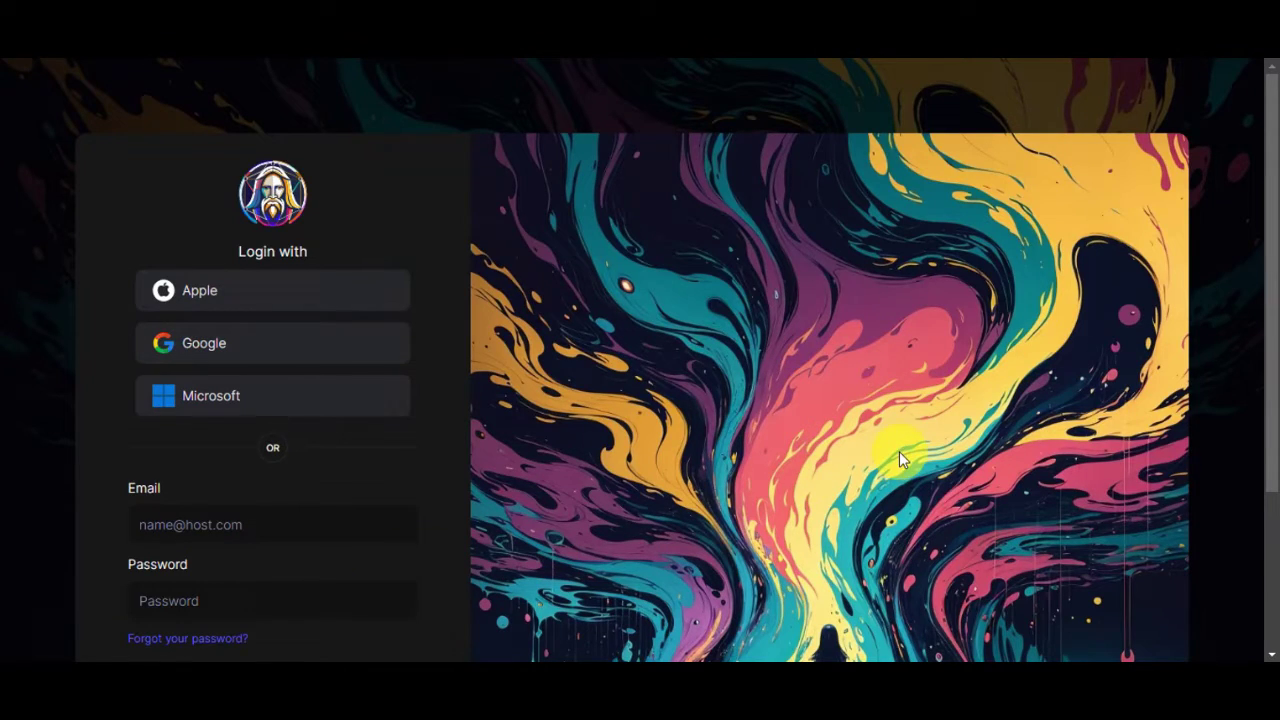
{"action": "left_click", "coordinate": [345, 346]}
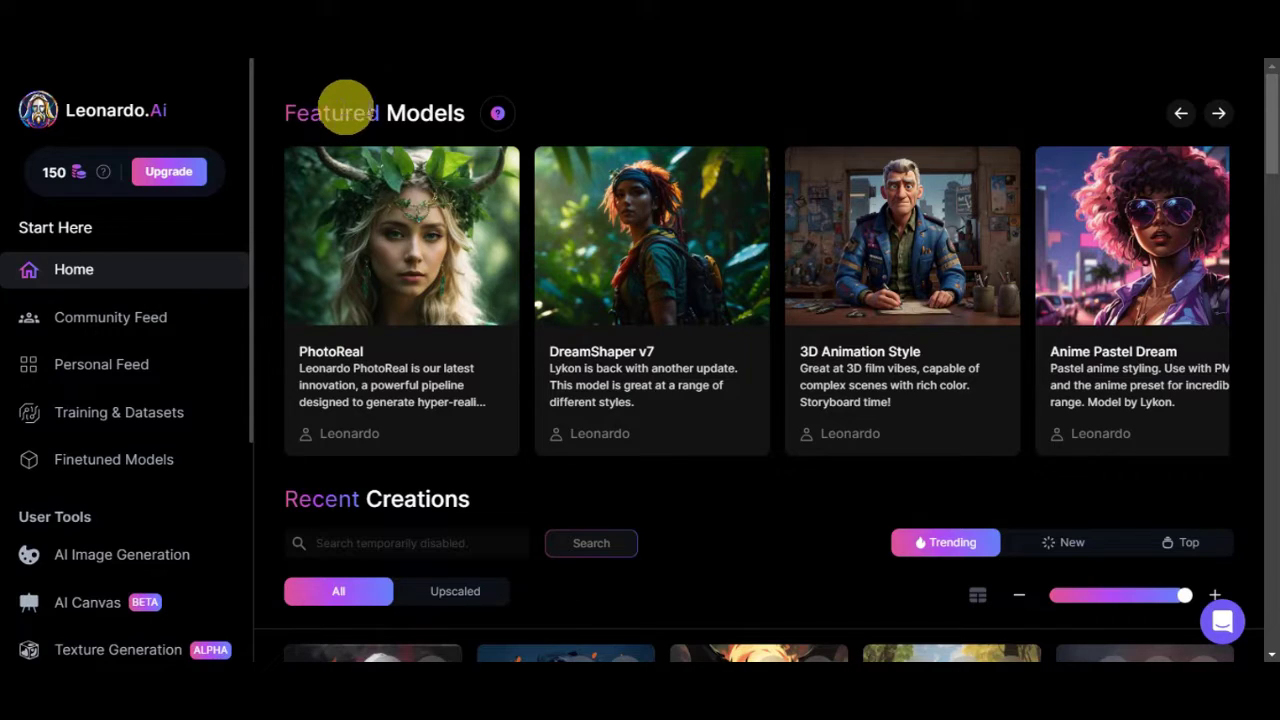
Browse the Featured Models carousel forward to the Luna and Isometric Scifi Buildings models.
{"action": "left_click", "coordinate": [498, 116]}
{"action": "left_click", "coordinate": [839, 131]}
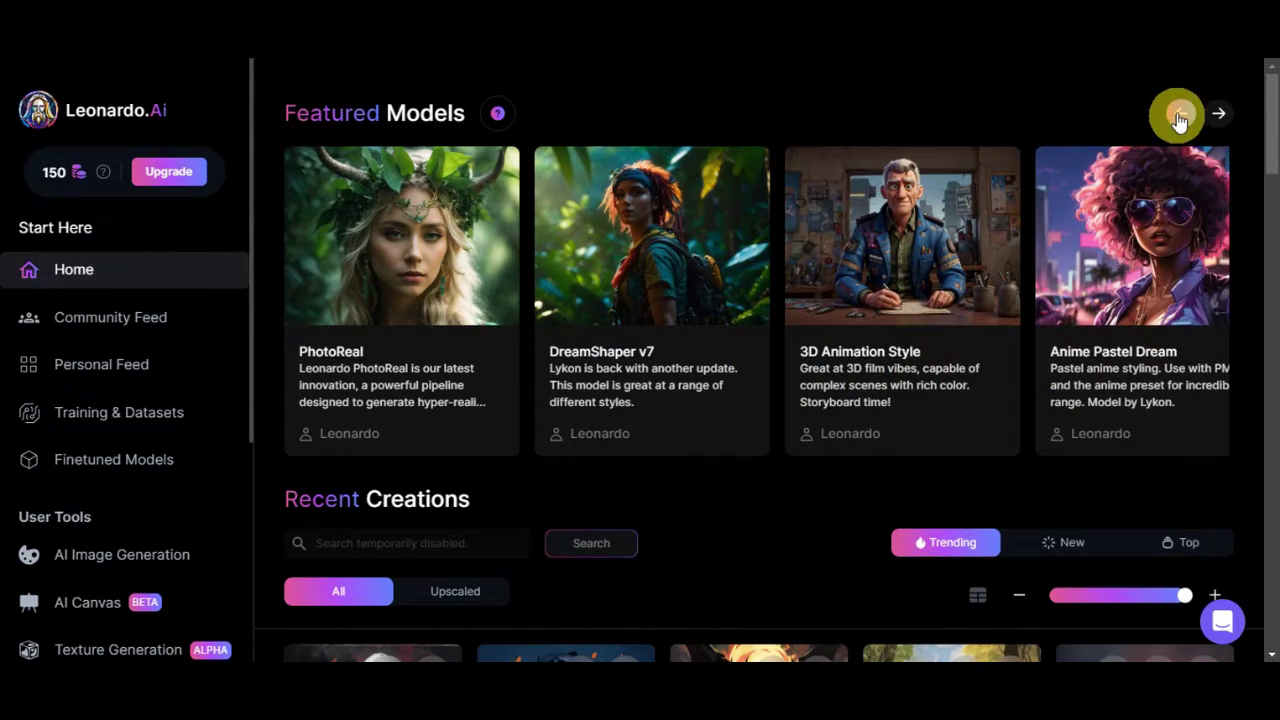
{"action": "left_click", "coordinate": [1215, 118]}
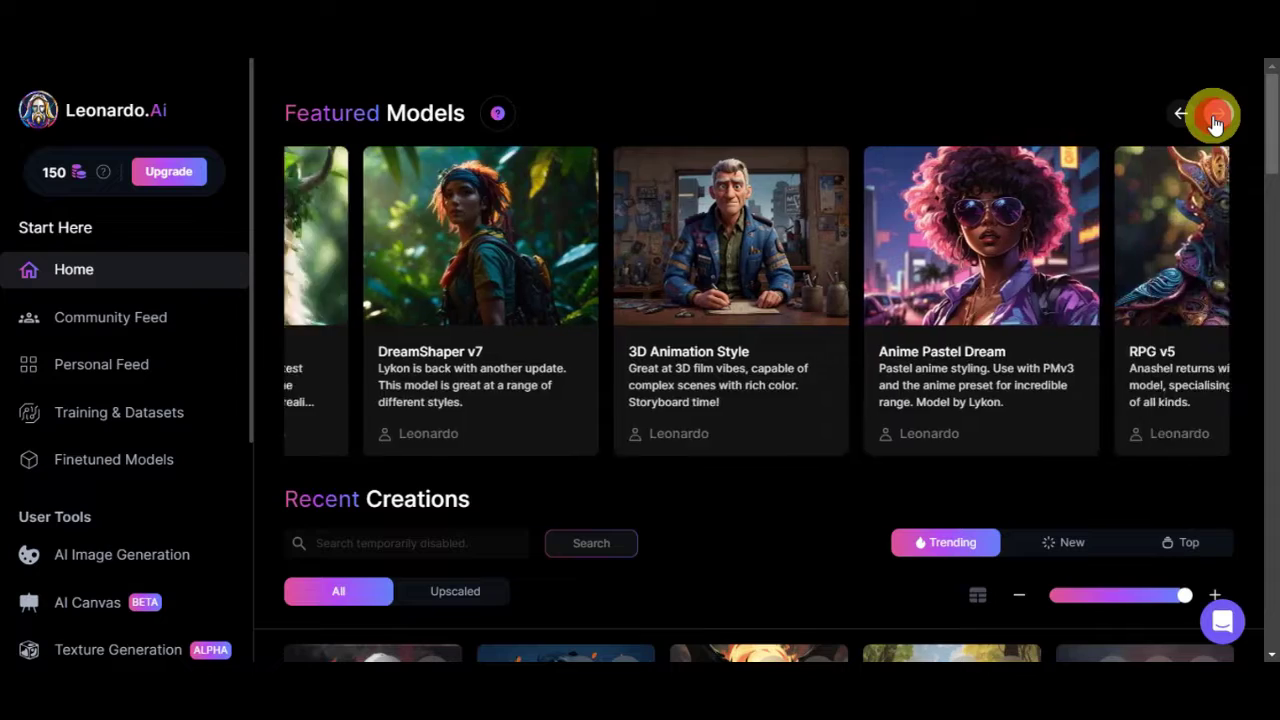
{"action": "left_click", "coordinate": [1215, 118]}
{"action": "left_click", "coordinate": [1213, 115]}
{"action": "left_click", "coordinate": [1210, 112]}
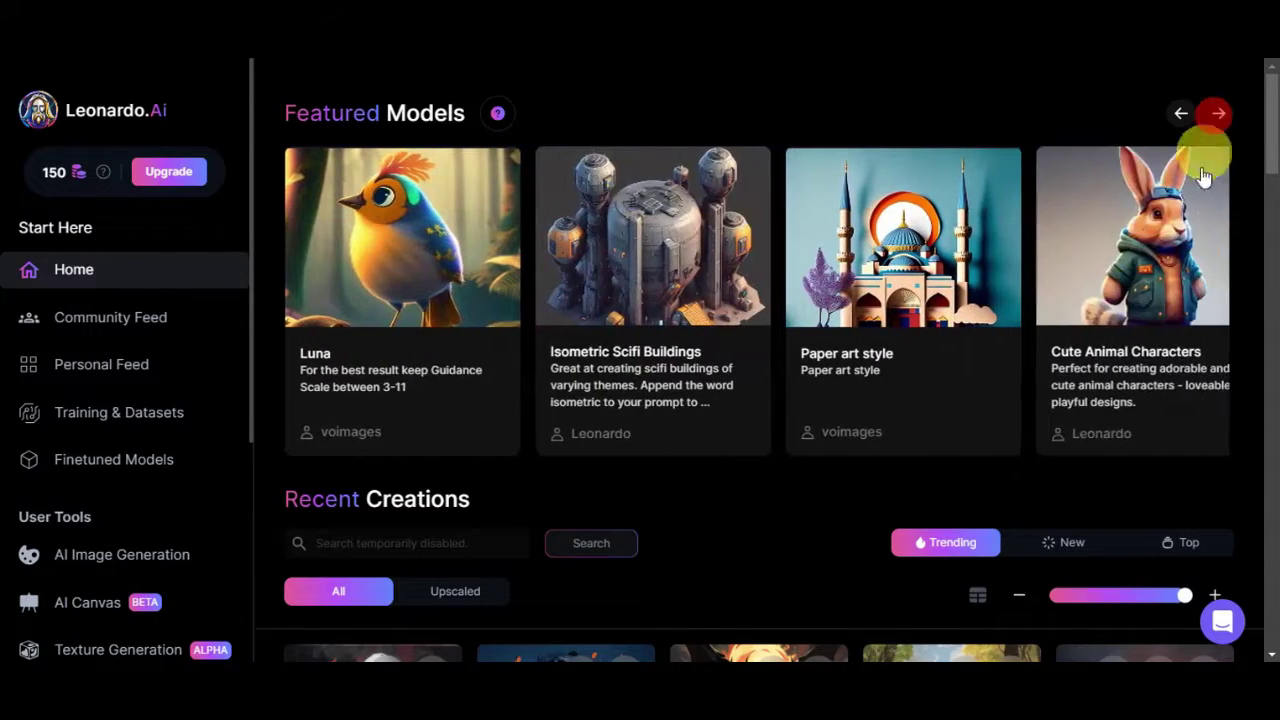
Look over the Recent Creations gallery and enlarge its thumbnails so four fit in each row.
{"action": "scroll", "coordinate": [1240, 235], "scroll_direction": "down", "scroll_amount": 5}
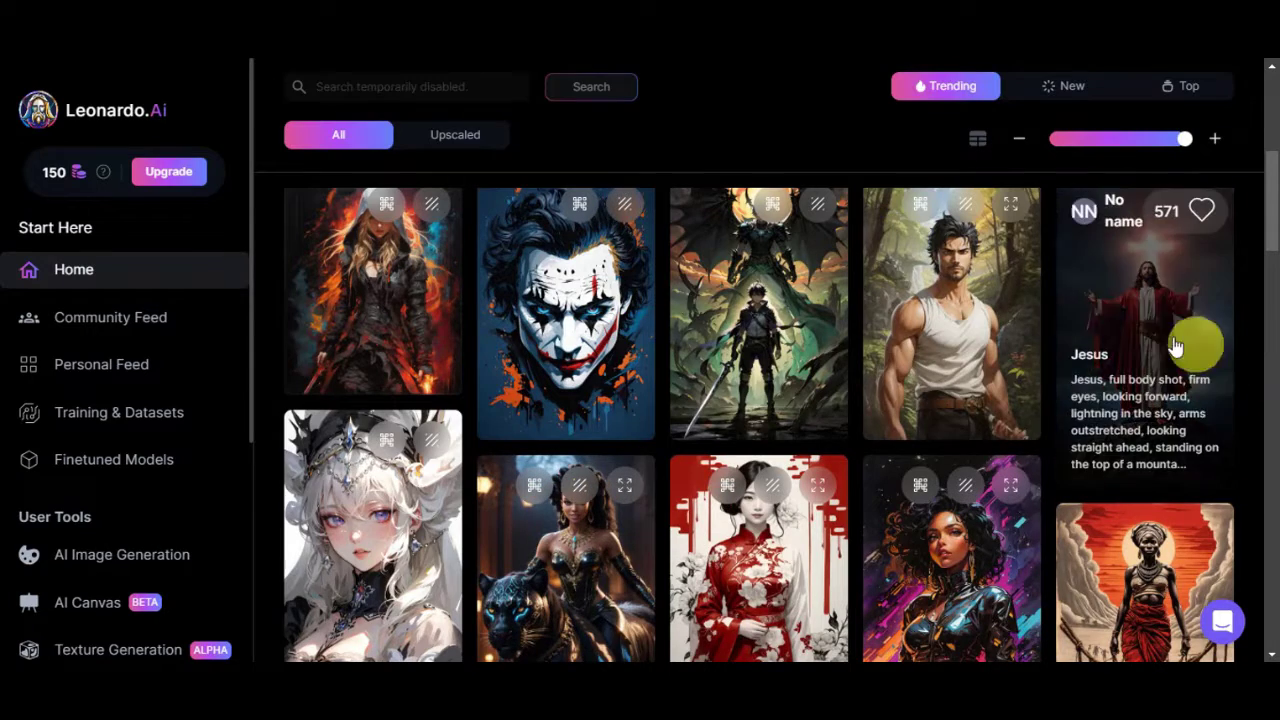
{"action": "scroll", "coordinate": [790, 338], "scroll_direction": "up", "scroll_amount": 1}
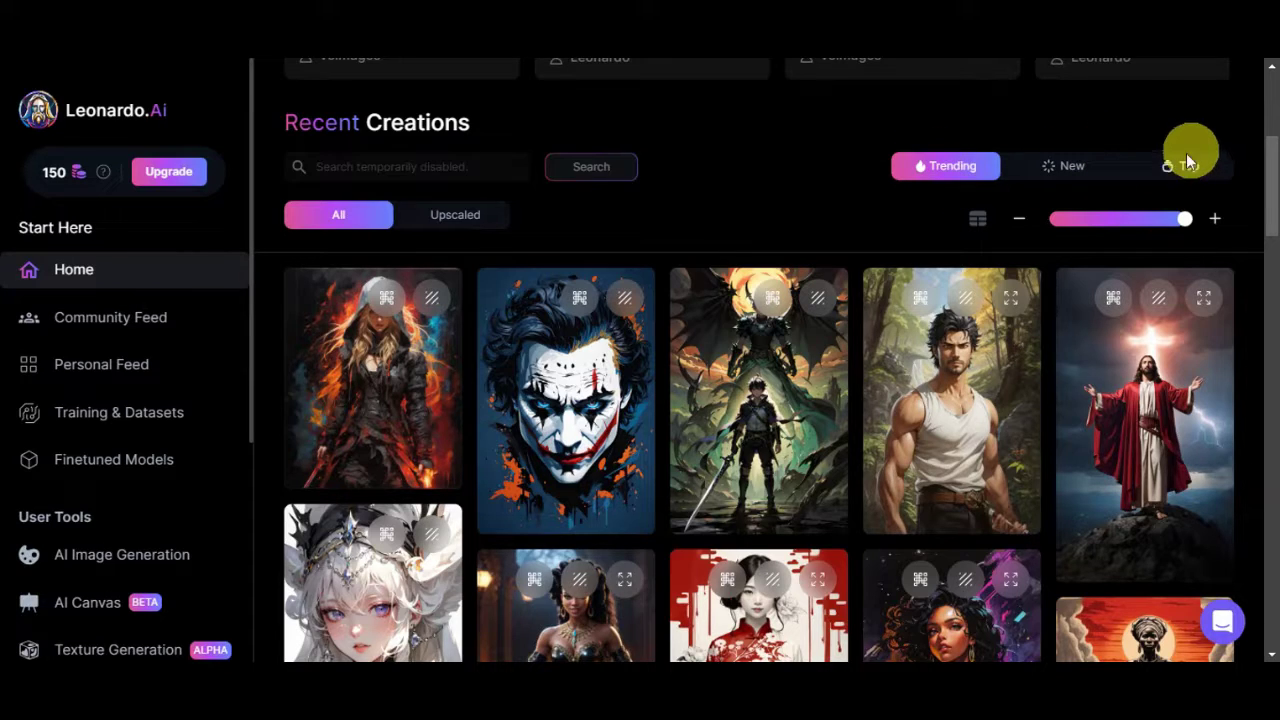
{"action": "left_click_drag", "start_coordinate": [1180, 228], "coordinate": [1151, 220]}
{"action": "scroll", "coordinate": [1190, 205], "scroll_direction": "up", "scroll_amount": 4}
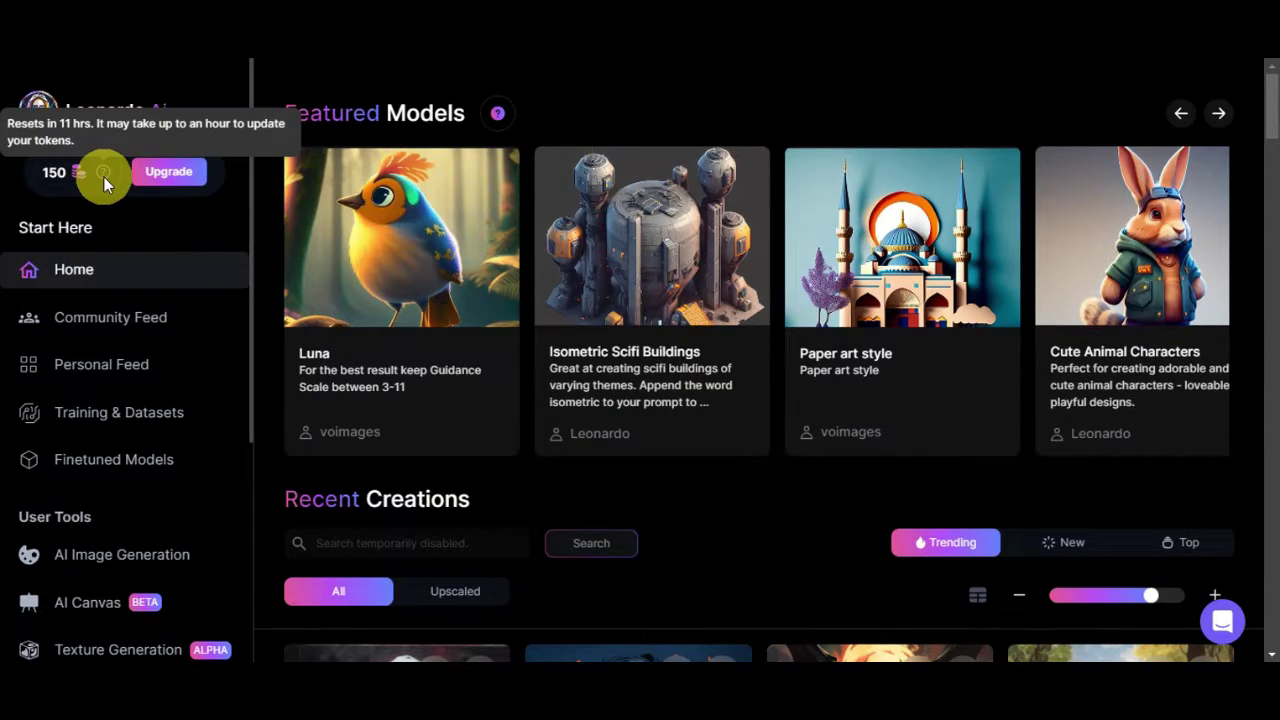
Review the subscription plans and their plan details, and return to the home page.
{"action": "left_click", "coordinate": [180, 174]}
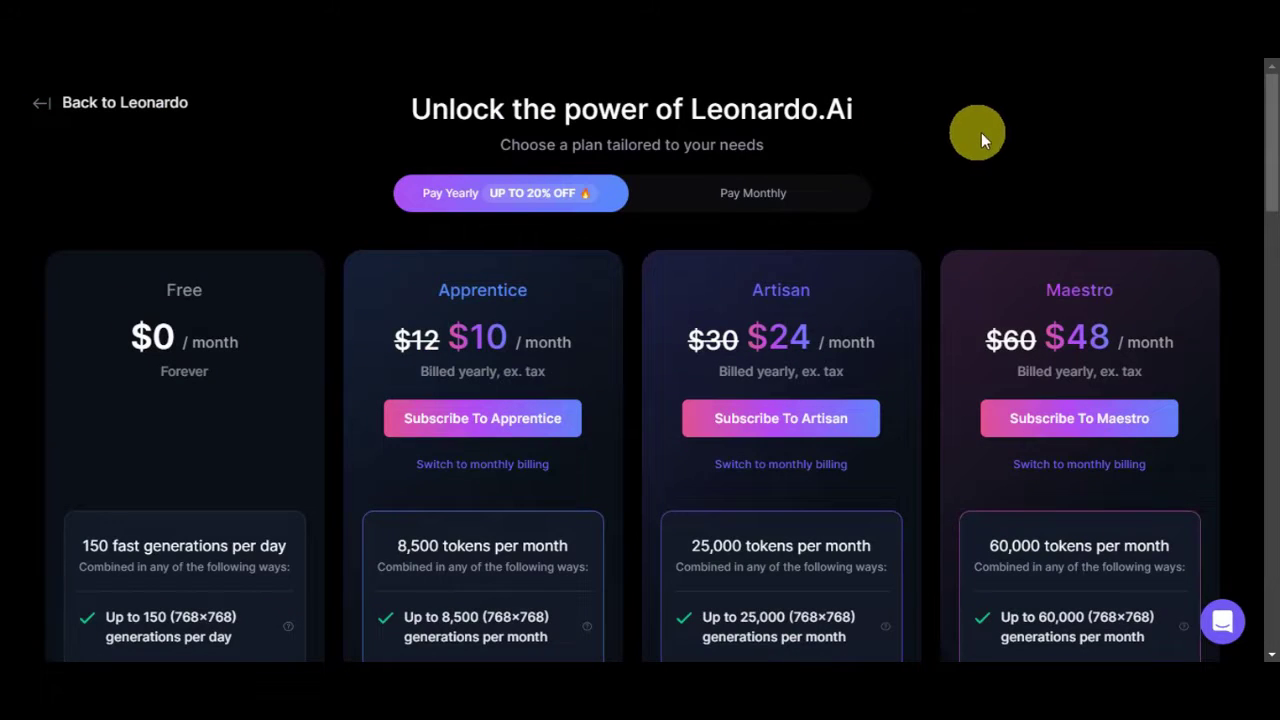
{"action": "scroll", "coordinate": [1204, 377], "scroll_direction": "down", "scroll_amount": 10}
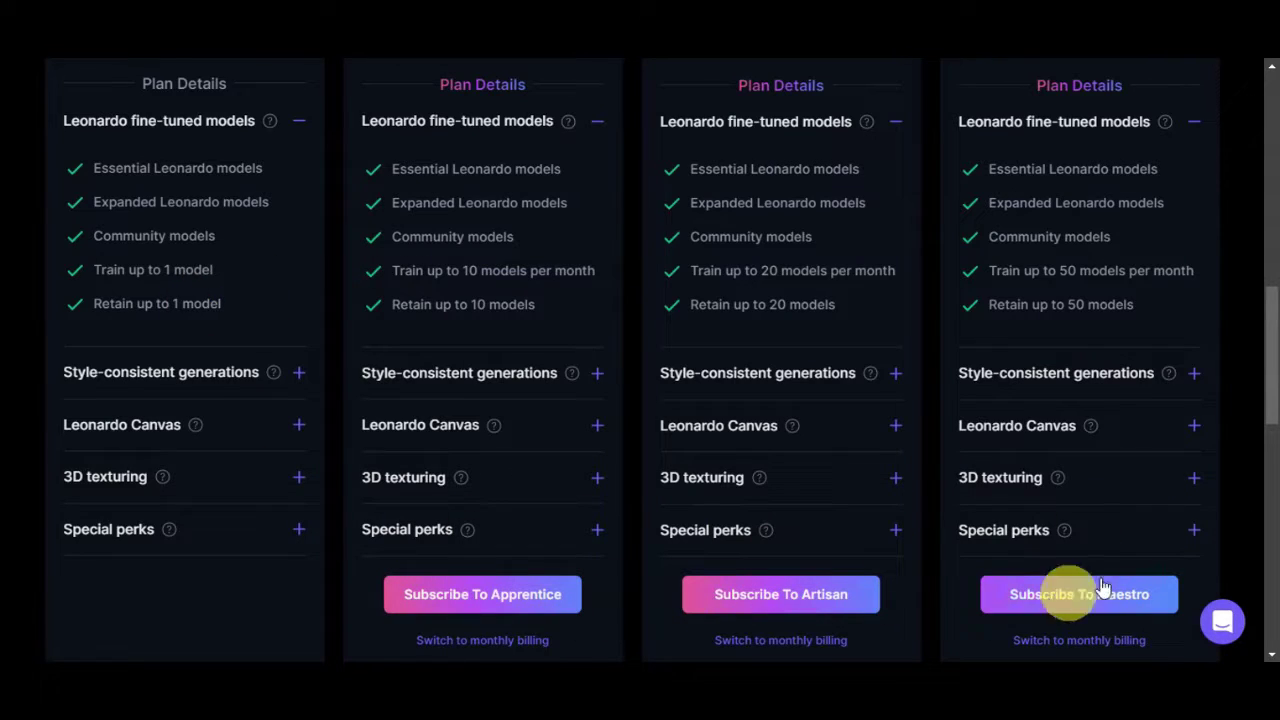
{"action": "left_click", "coordinate": [1271, 458]}
{"action": "left_click", "coordinate": [16, 30]}
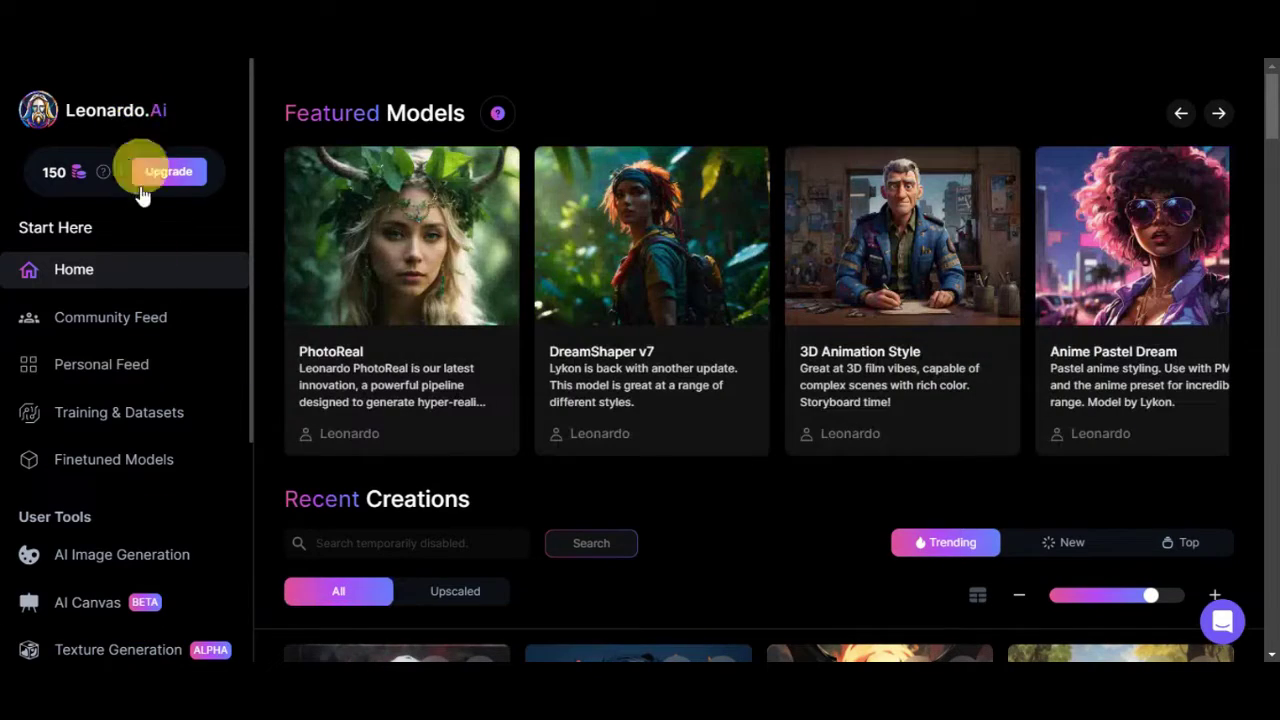
Look over the available navigation entries and open the Training & Datasets page.
{"action": "scroll", "coordinate": [157, 280], "scroll_direction": "down", "scroll_amount": 1}
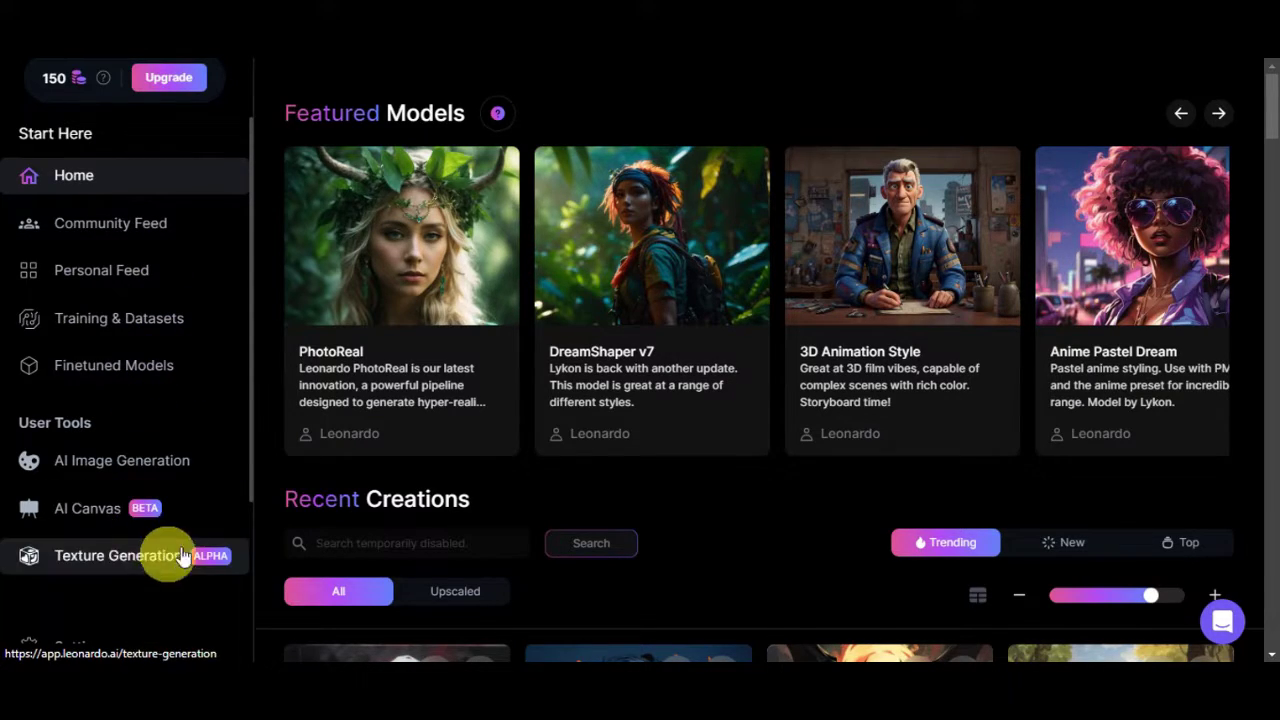
{"action": "scroll", "coordinate": [160, 500], "scroll_direction": "down", "scroll_amount": 3}
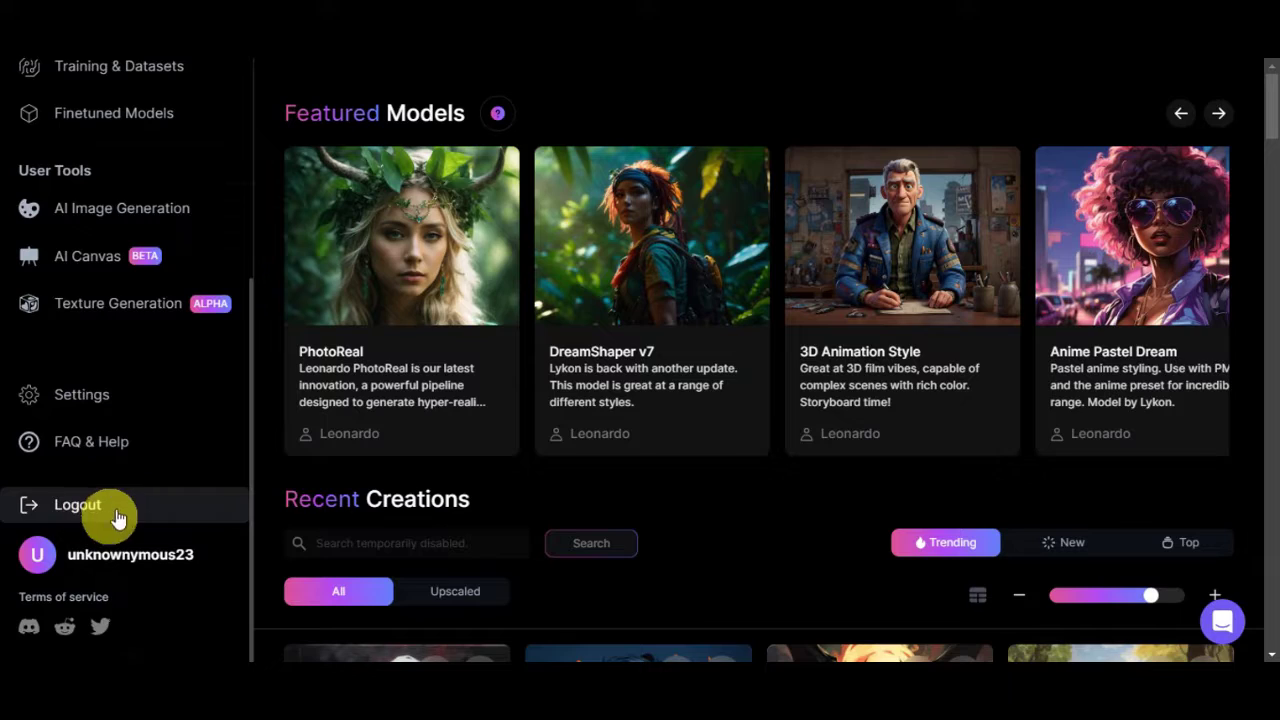
{"action": "scroll", "coordinate": [195, 445], "scroll_direction": "up", "scroll_amount": 4}
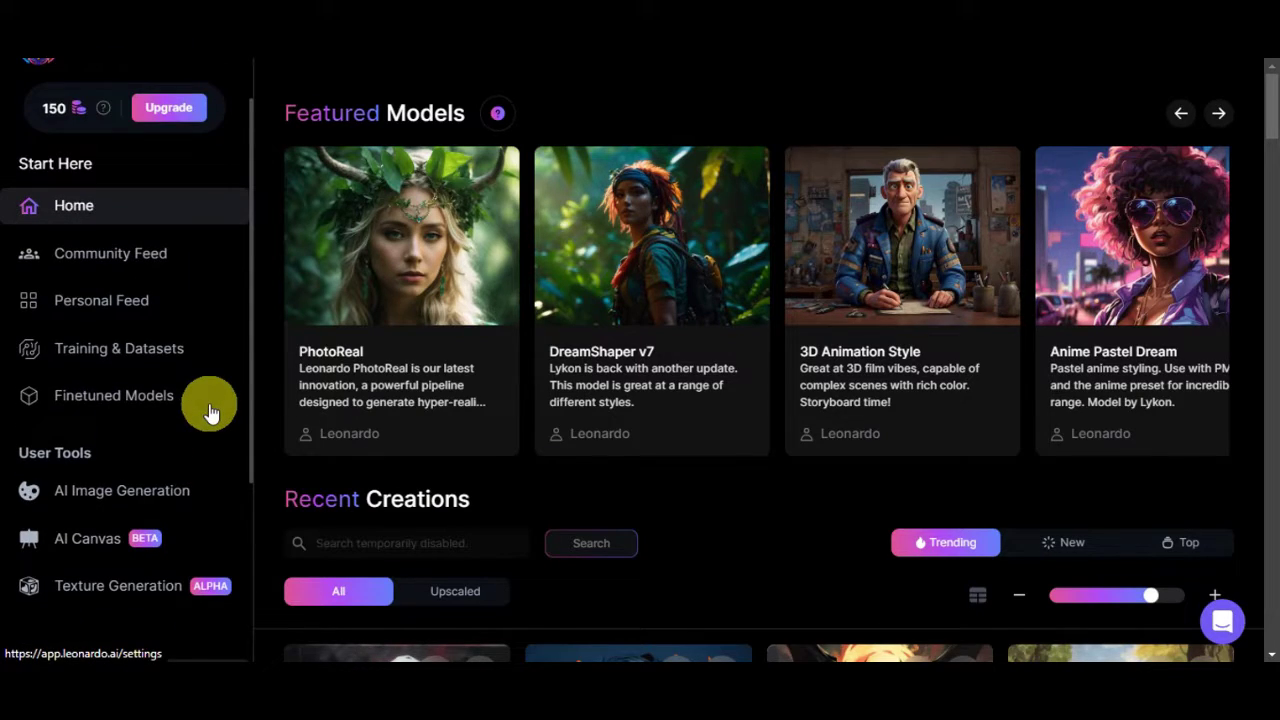
{"action": "left_click", "coordinate": [155, 360]}
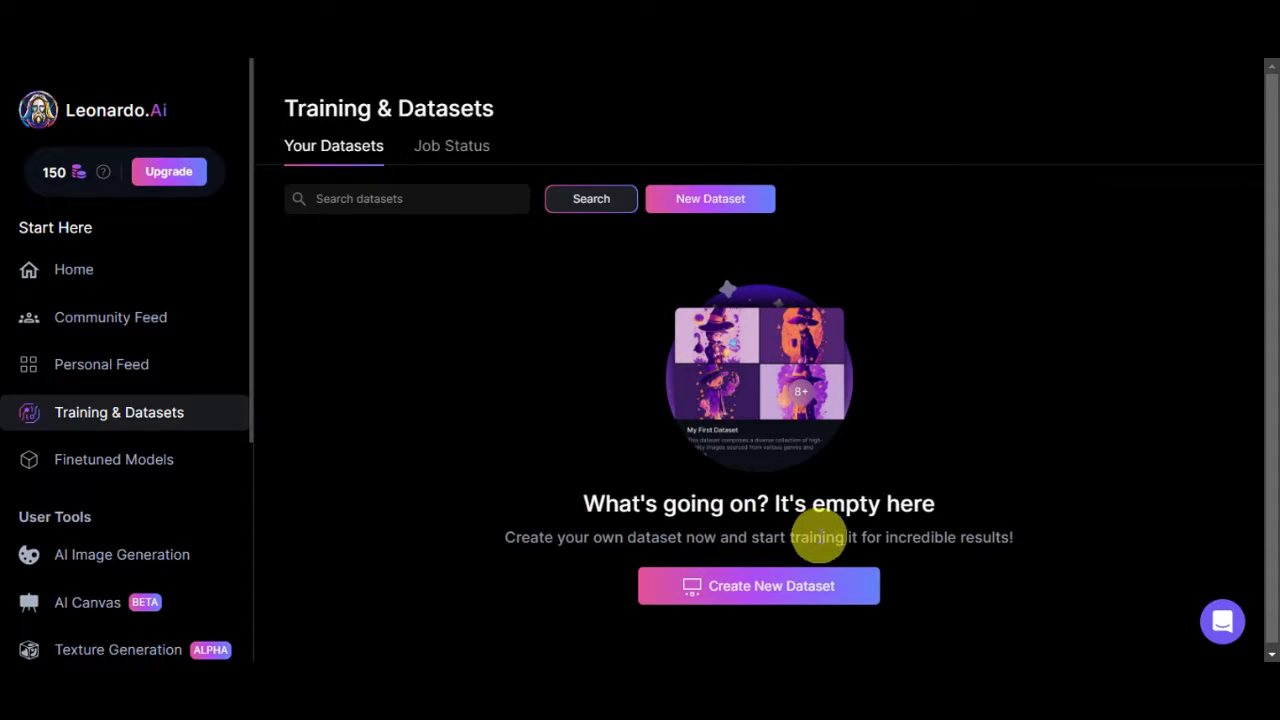
Create a new dataset named "portrait" with the description "my portrait".
{"action": "left_click", "coordinate": [817, 590]}
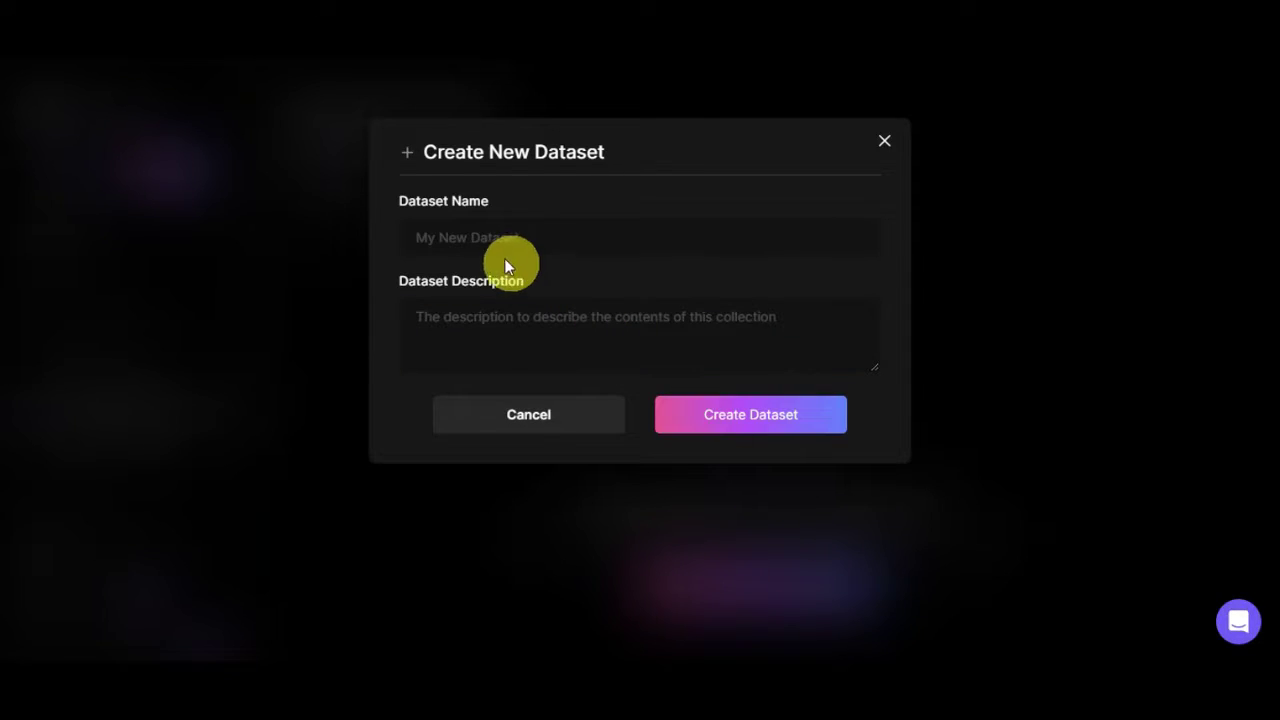
{"action": "left_click", "coordinate": [546, 236]}
{"action": "left_click", "coordinate": [562, 350]}
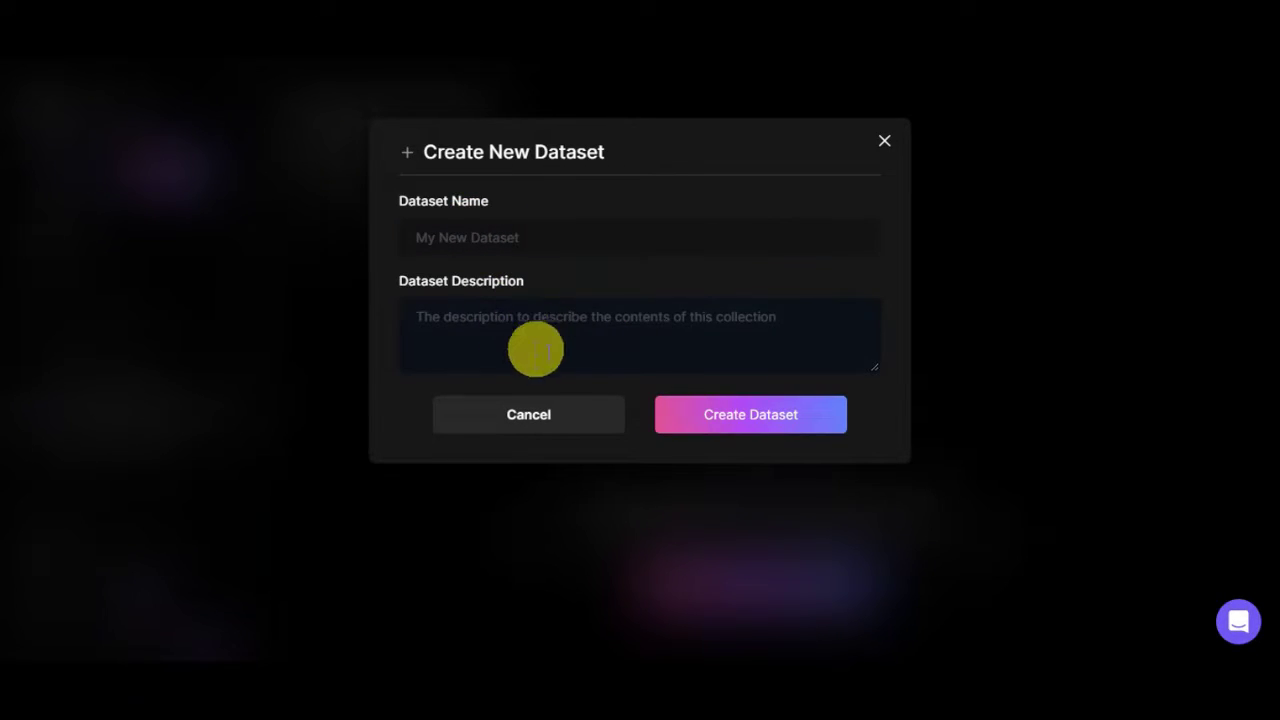
{"action": "left_click", "coordinate": [571, 237]}
{"action": "type", "text": "portrait"}
{"action": "left_click", "coordinate": [533, 334]}
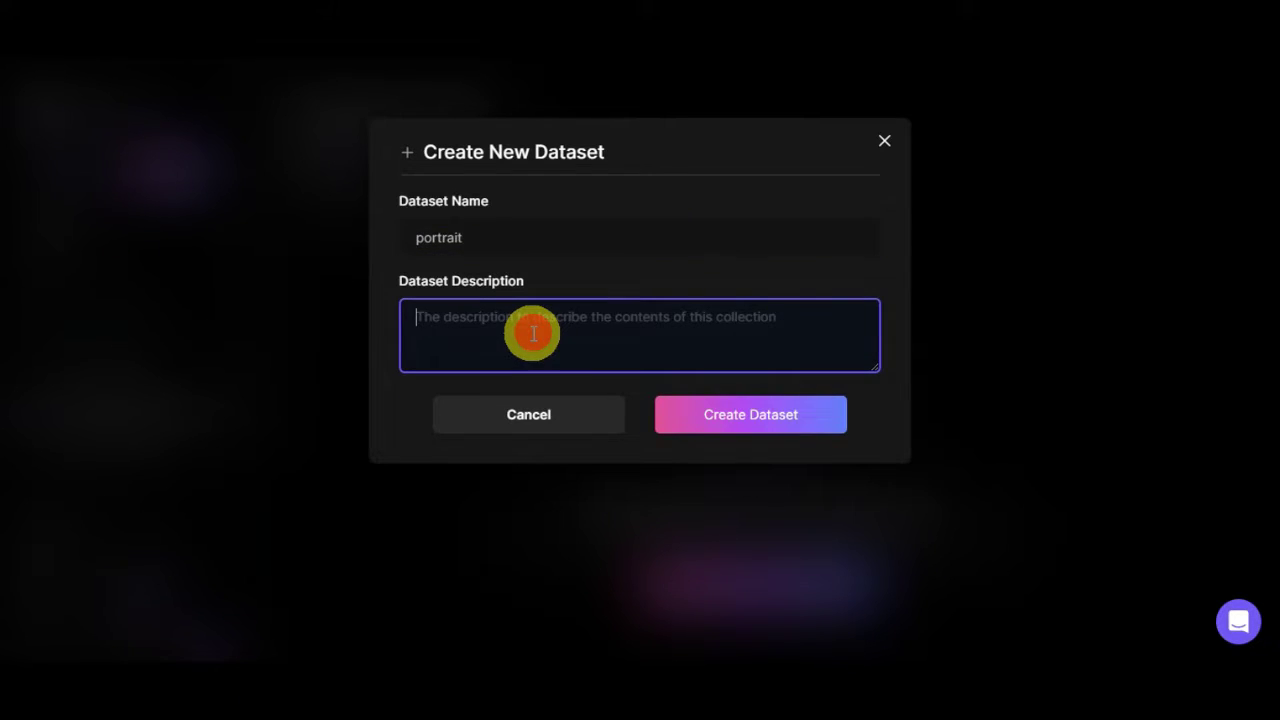
{"action": "type", "text": "my portrait"}
{"action": "left_click", "coordinate": [736, 413]}
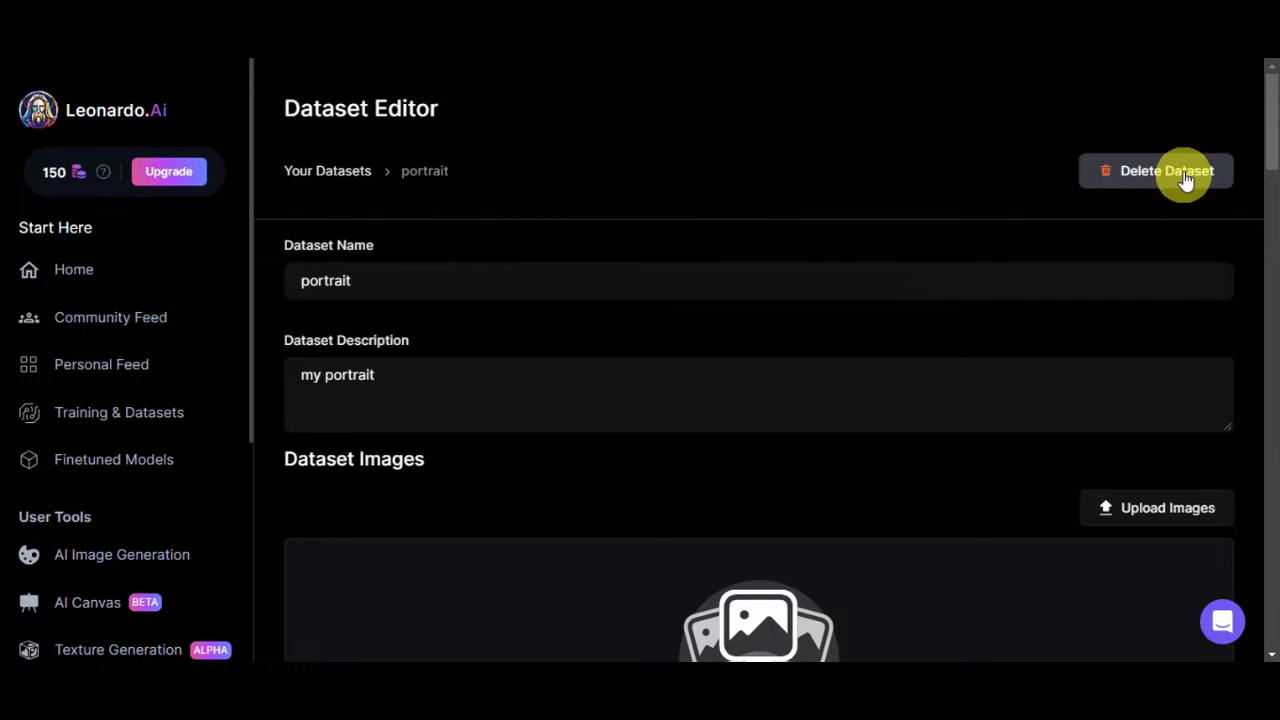
Upload all four photos from the local "portrait" folder to the dataset's images.
{"action": "scroll", "coordinate": [1178, 176], "scroll_direction": "down", "scroll_amount": 1}
{"action": "scroll", "coordinate": [1175, 178], "scroll_direction": "down", "scroll_amount": 1}
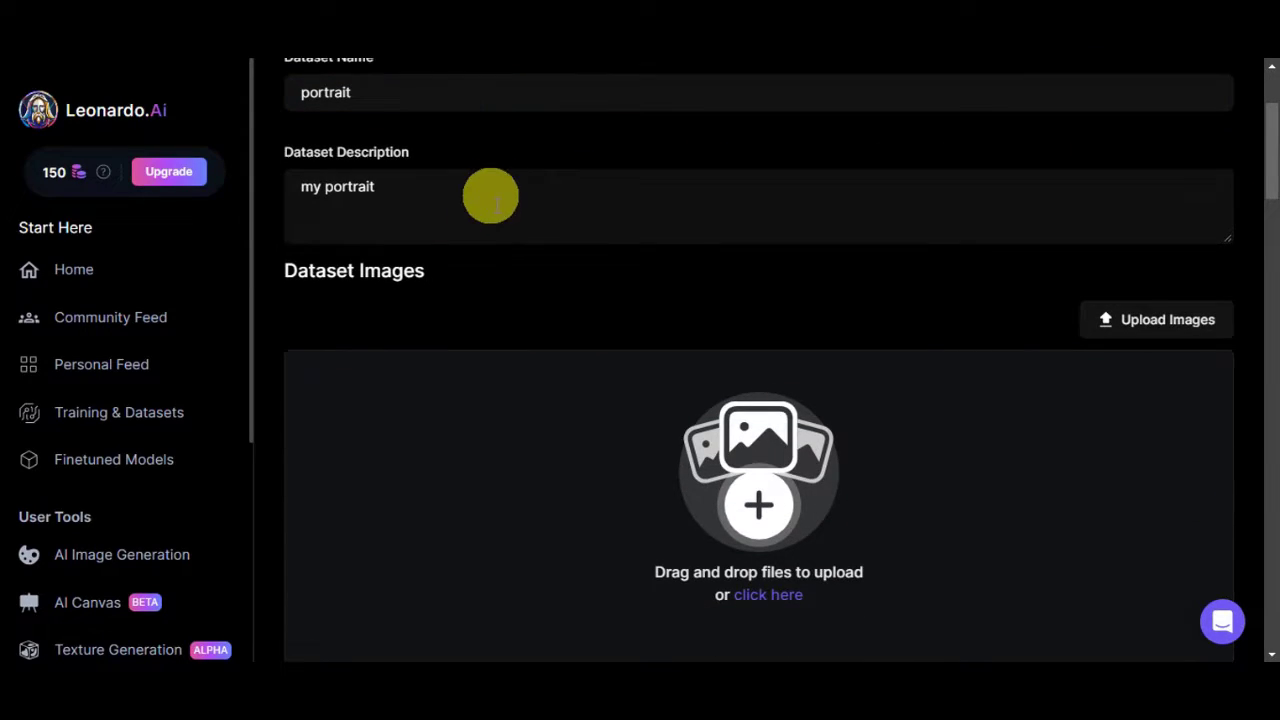
{"action": "scroll", "coordinate": [525, 192], "scroll_direction": "down", "scroll_amount": 1}
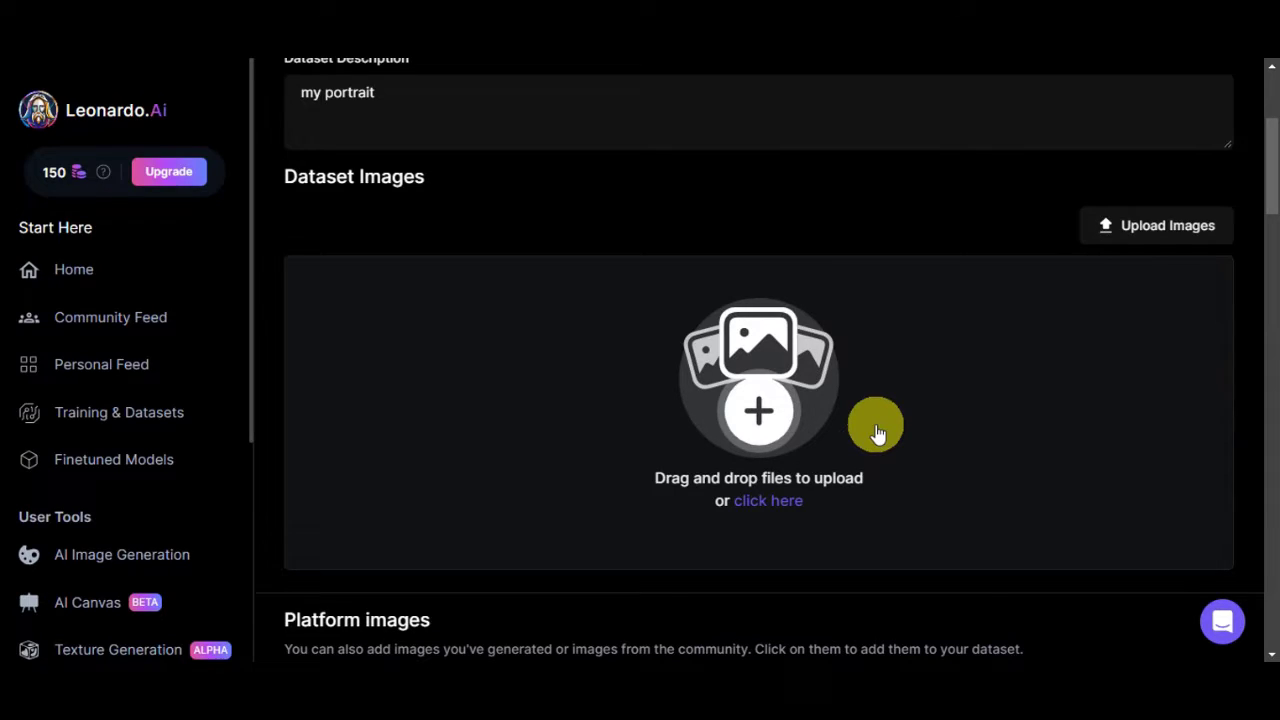
{"action": "key", "text": "alt+Tab"}
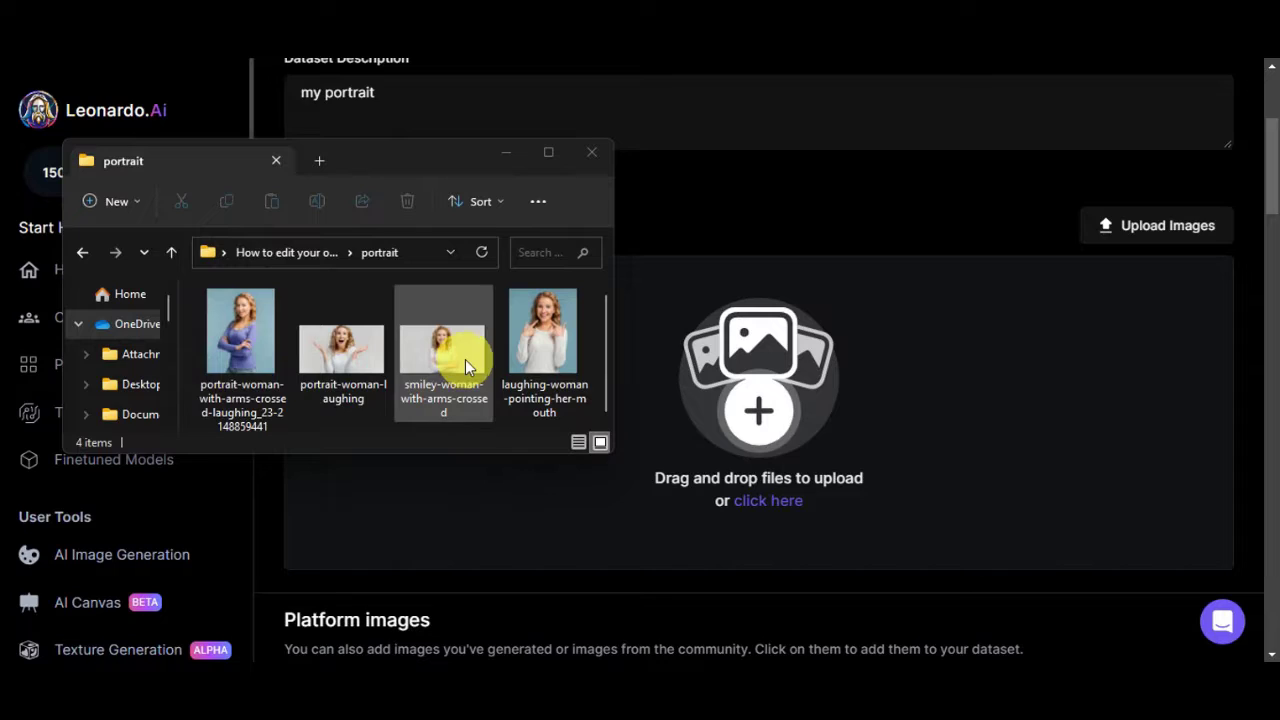
{"action": "left_click_drag", "start_coordinate": [183, 351], "coordinate": [568, 333]}
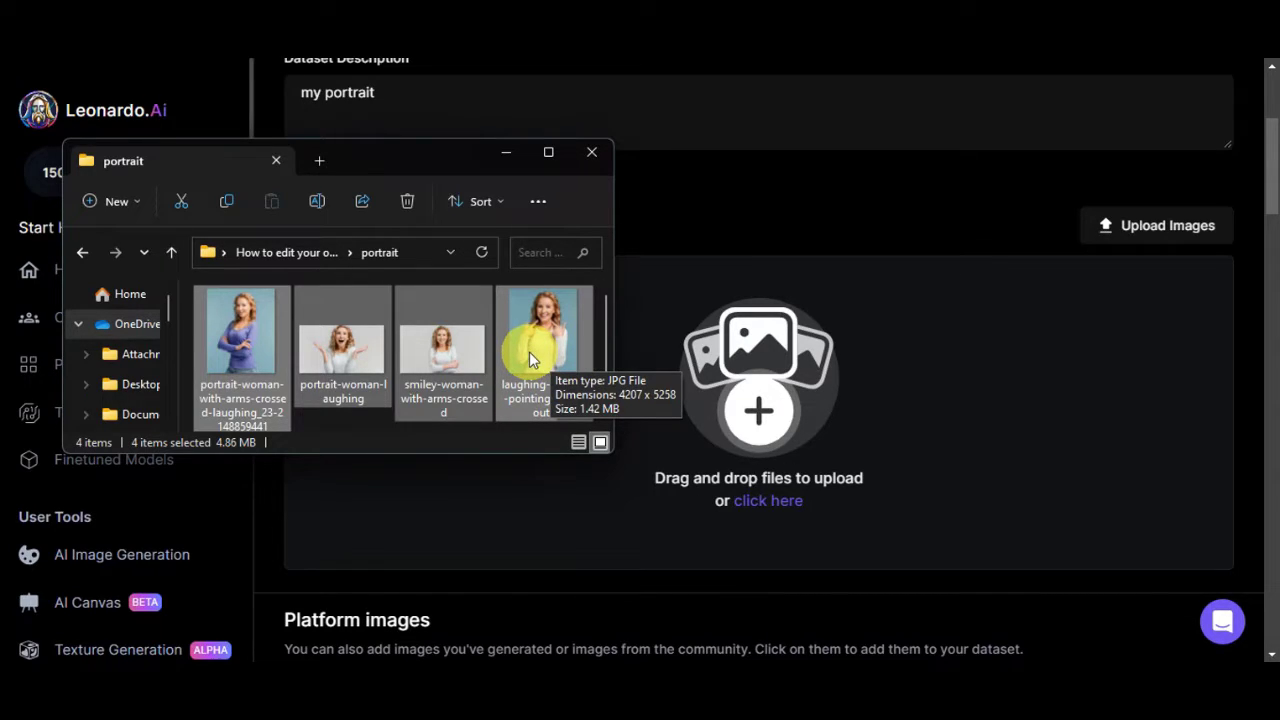
{"action": "left_click_drag", "start_coordinate": [211, 362], "coordinate": [752, 390]}
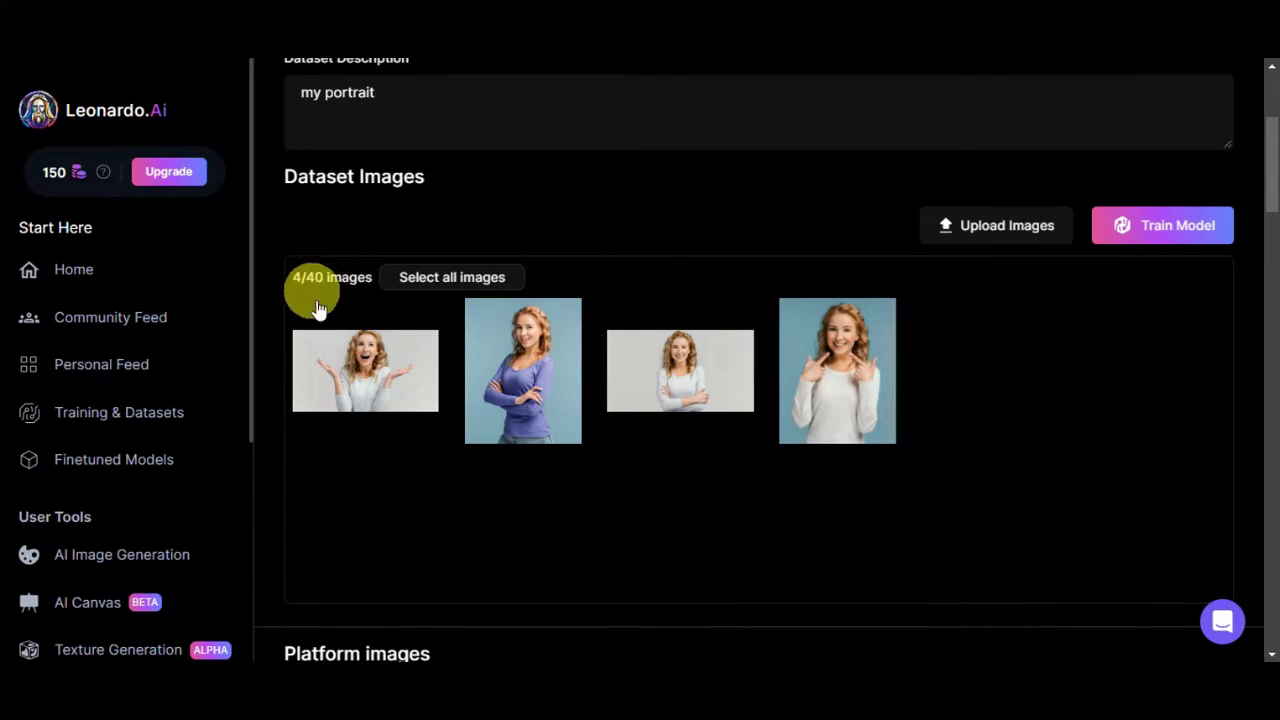
Look over the platform images that can be added, and open the model training form for the portrait dataset.
{"action": "scroll", "coordinate": [1060, 400], "scroll_direction": "down", "scroll_amount": 4}
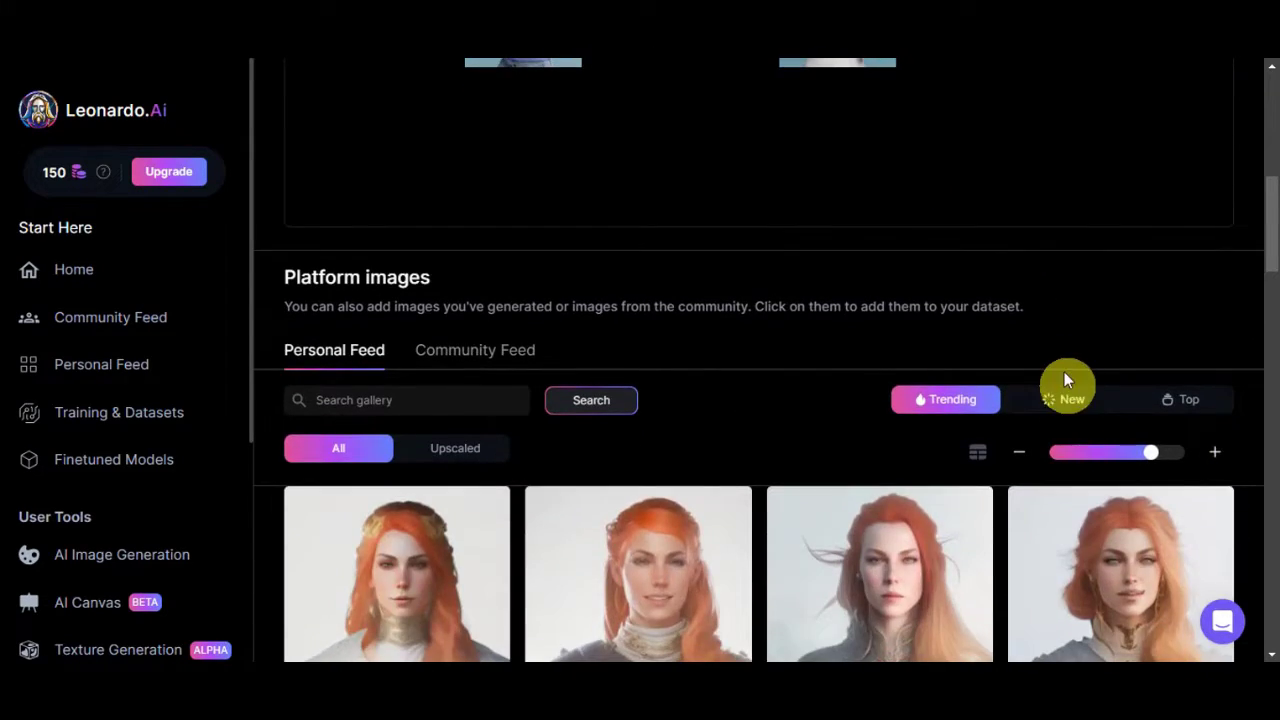
{"action": "scroll", "coordinate": [1058, 362], "scroll_direction": "down", "scroll_amount": 1}
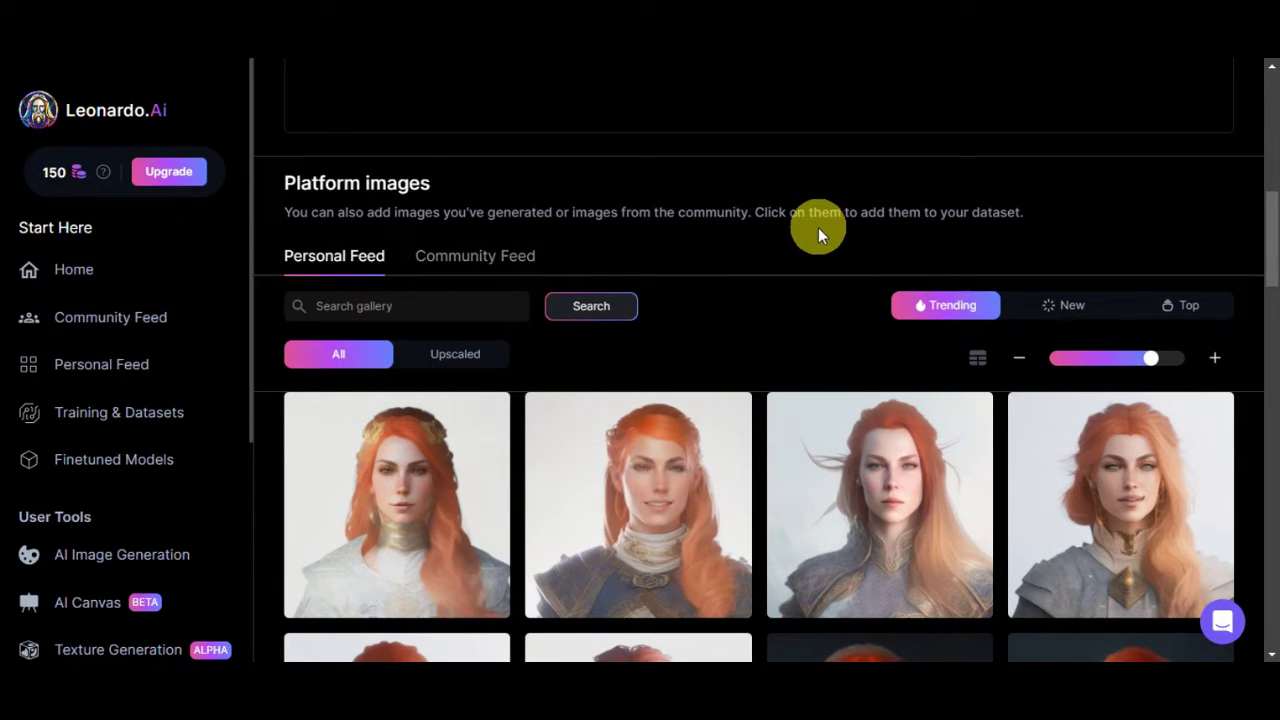
{"action": "scroll", "coordinate": [1133, 252], "scroll_direction": "up", "scroll_amount": 5}
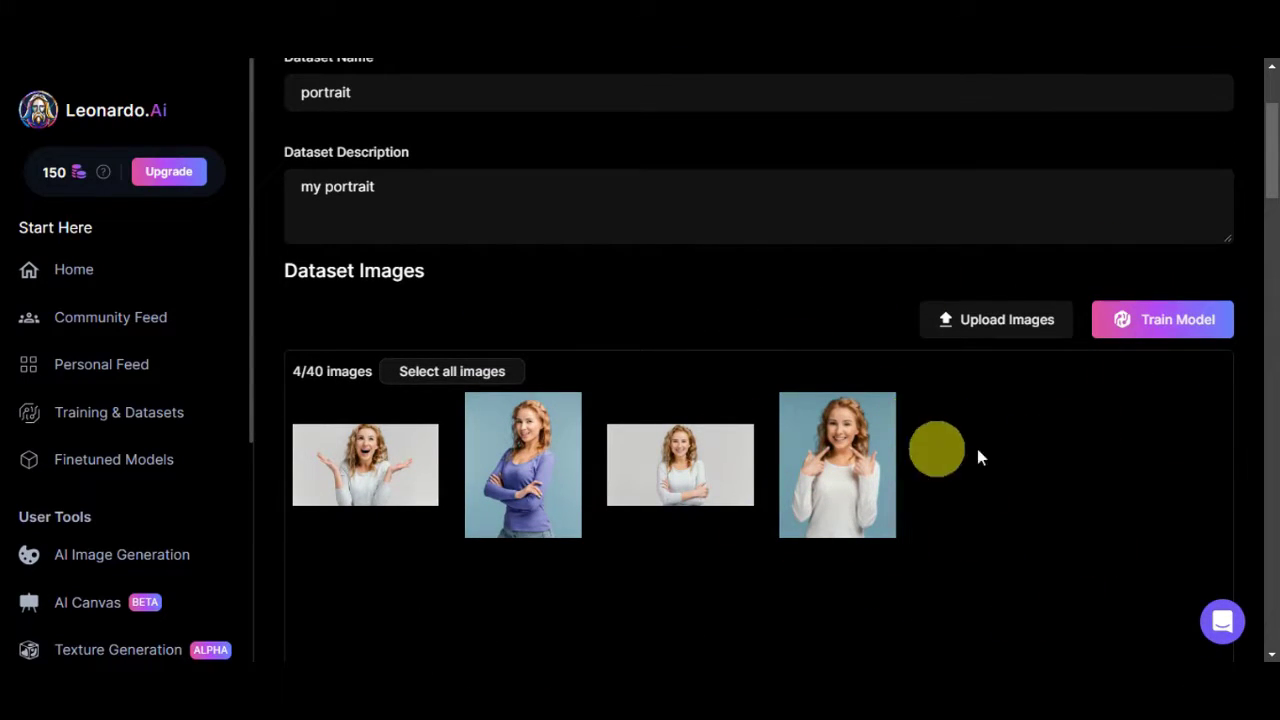
{"action": "left_click", "coordinate": [1143, 328]}
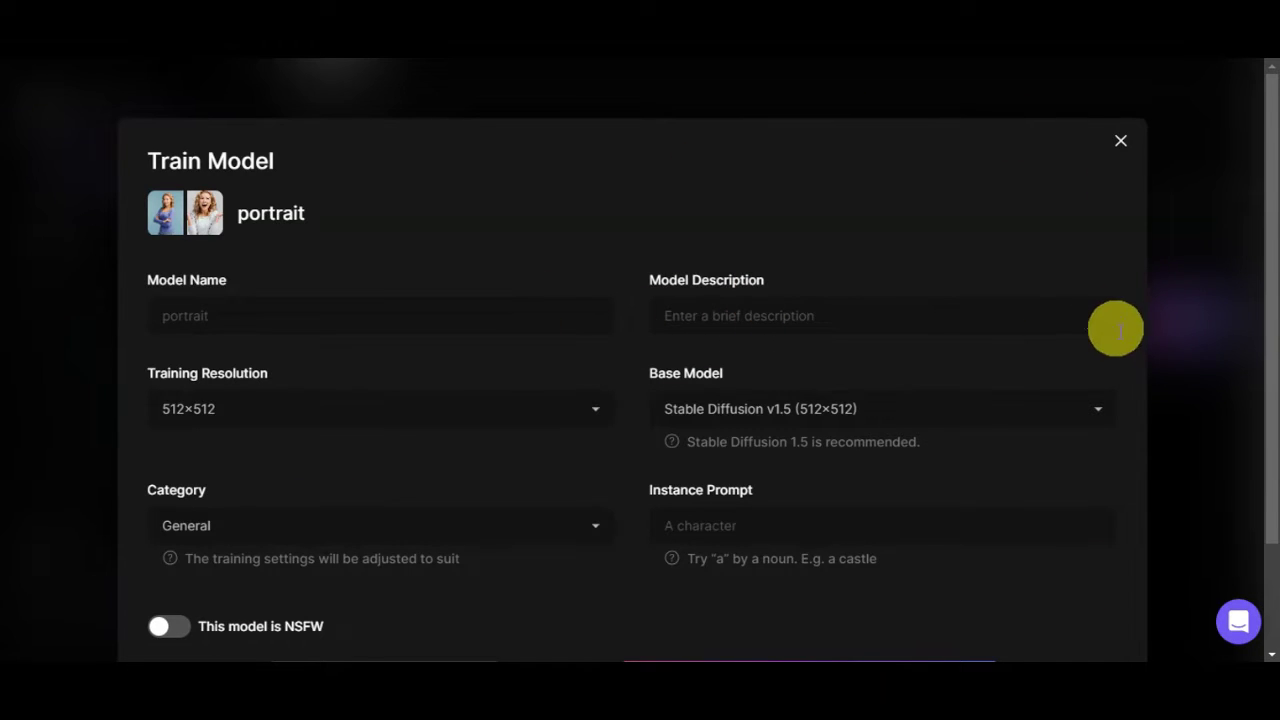
{"action": "scroll", "coordinate": [1148, 309], "scroll_direction": "down", "scroll_amount": 2}
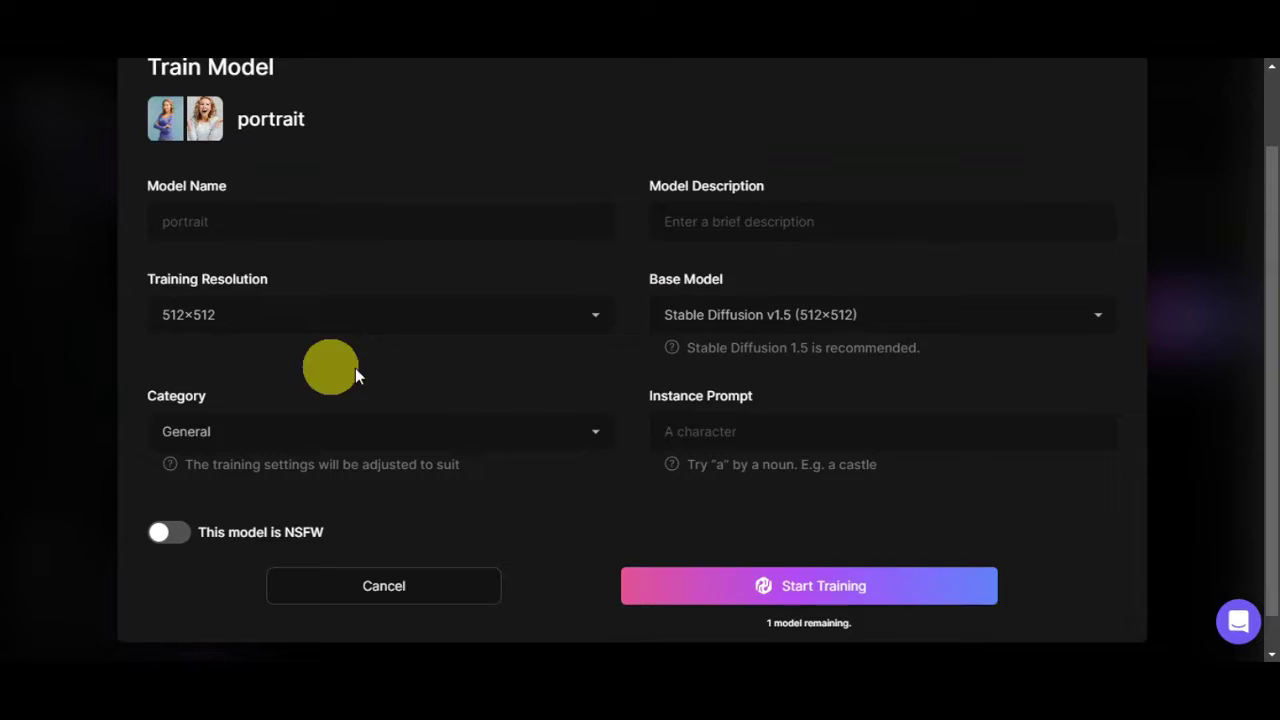
Set the training resolution to 768×768, the category to Characters and the base model to Stable Diffusion v2.1 (768×768).
{"action": "left_click", "coordinate": [314, 316]}
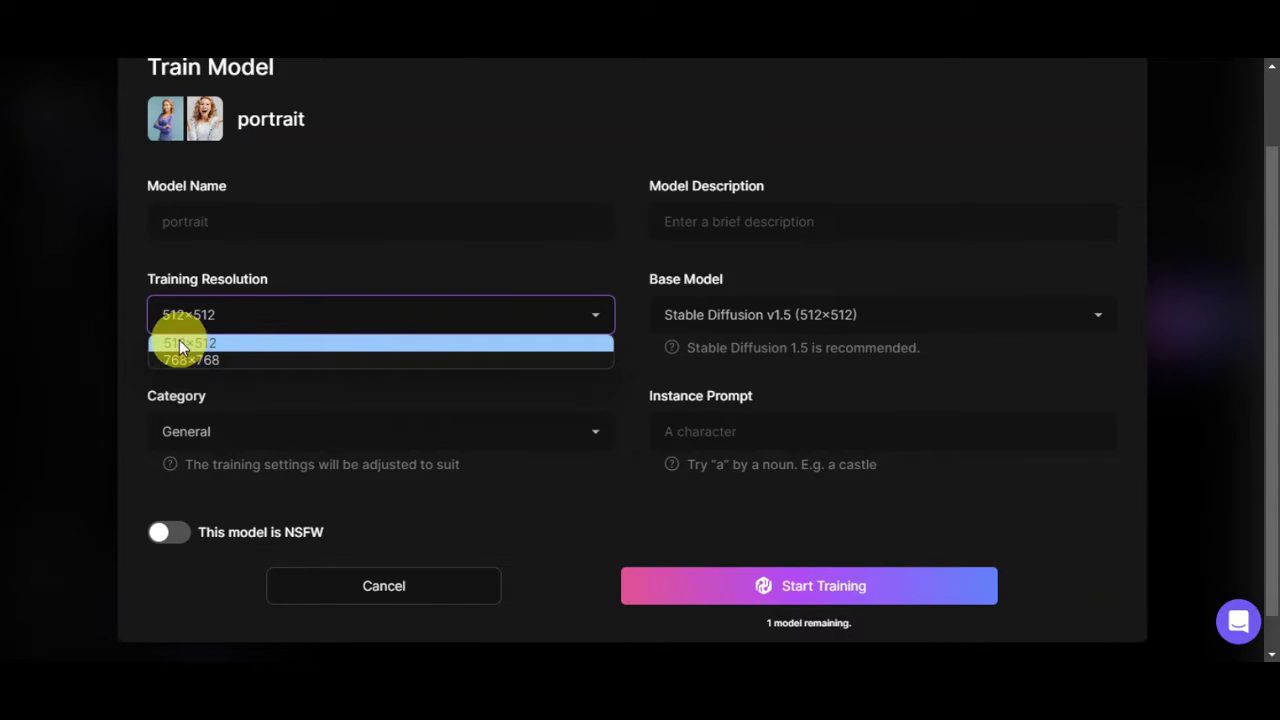
{"action": "left_click", "coordinate": [256, 361]}
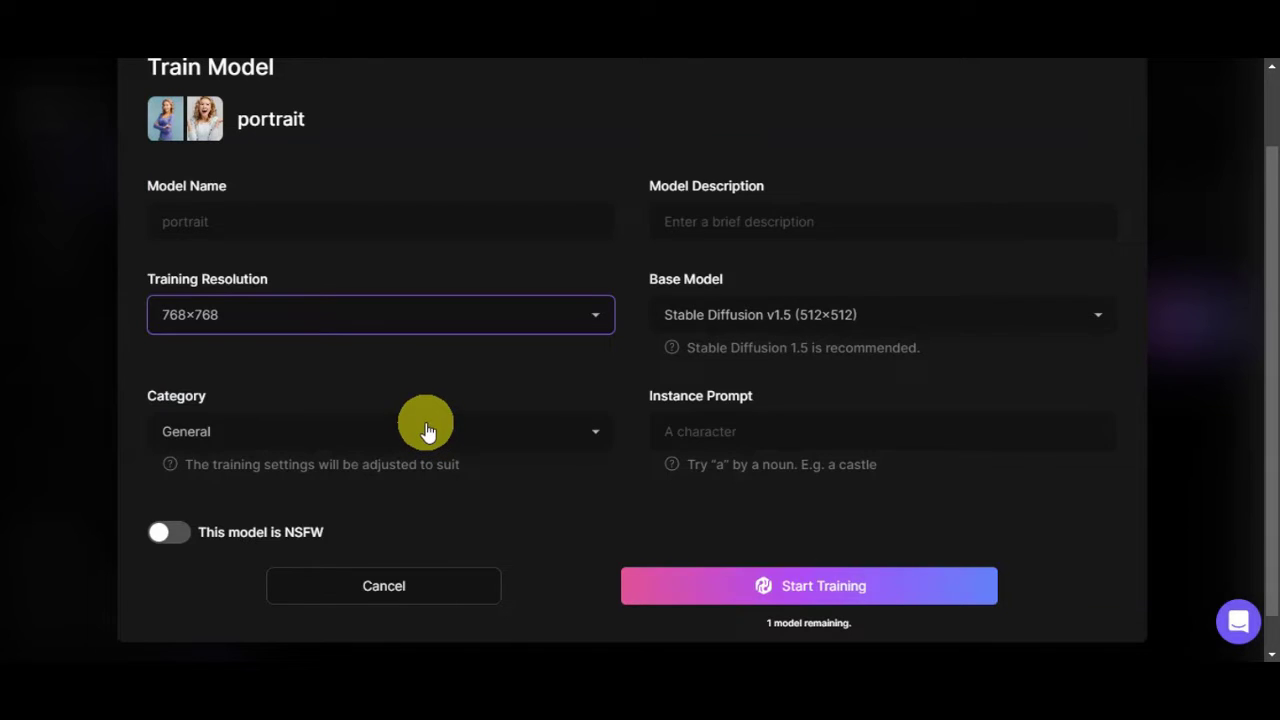
{"action": "left_click", "coordinate": [426, 430]}
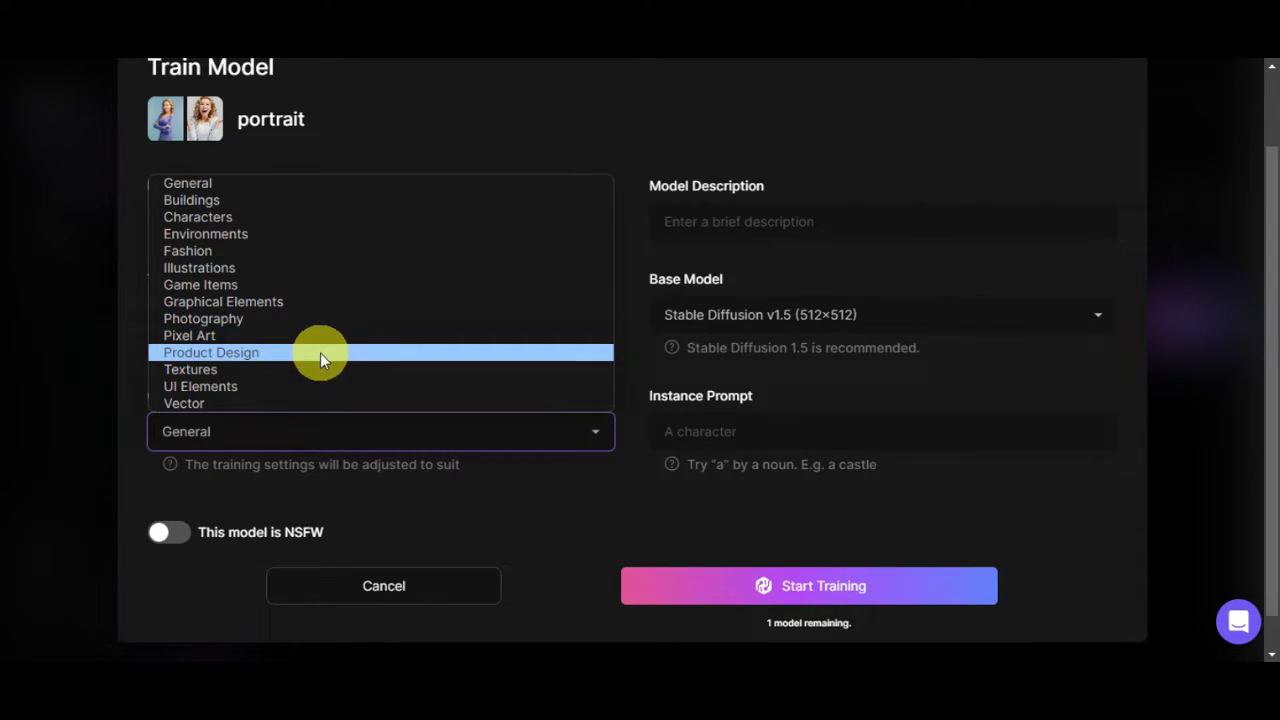
{"action": "left_click", "coordinate": [247, 220]}
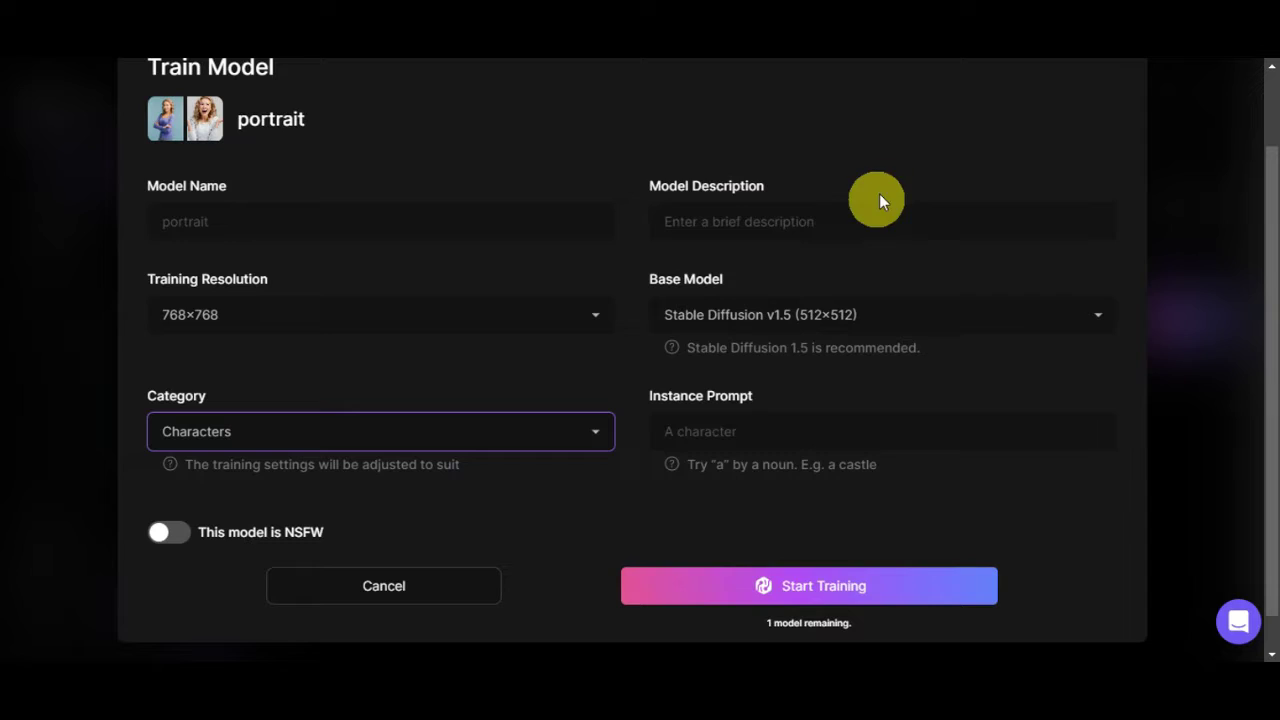
{"action": "left_click", "coordinate": [857, 314]}
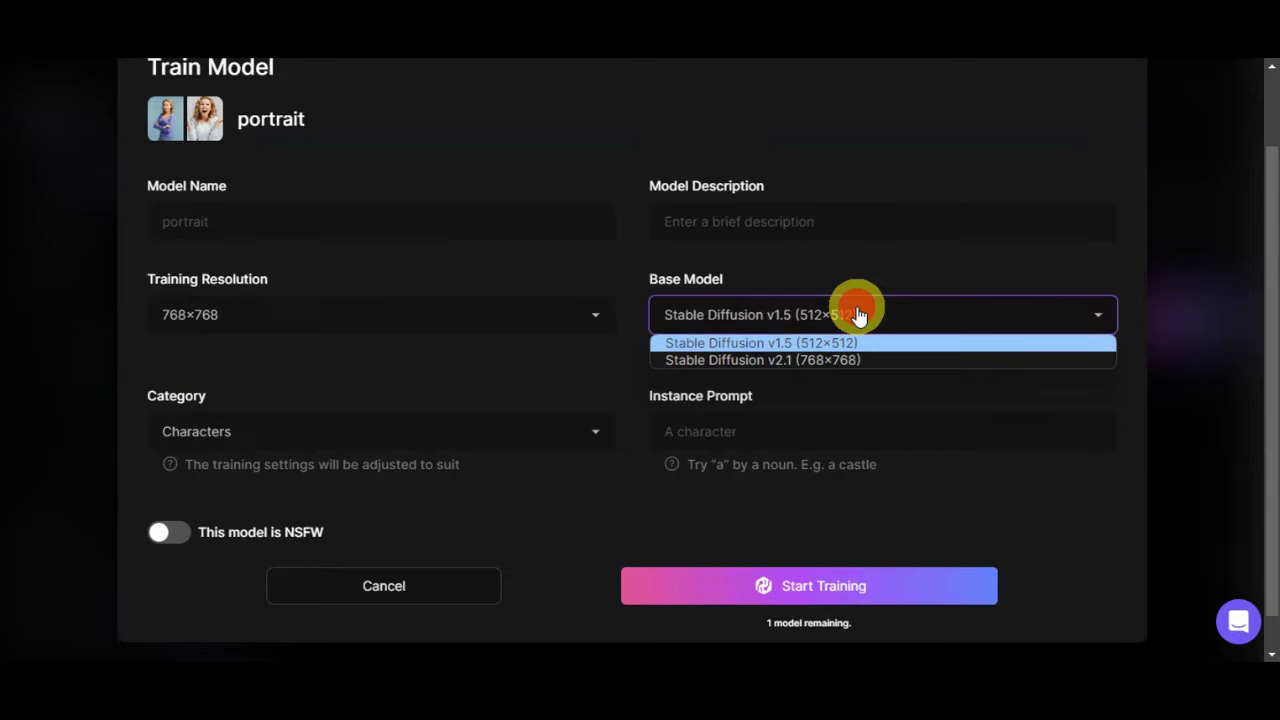
{"action": "left_click", "coordinate": [858, 358]}
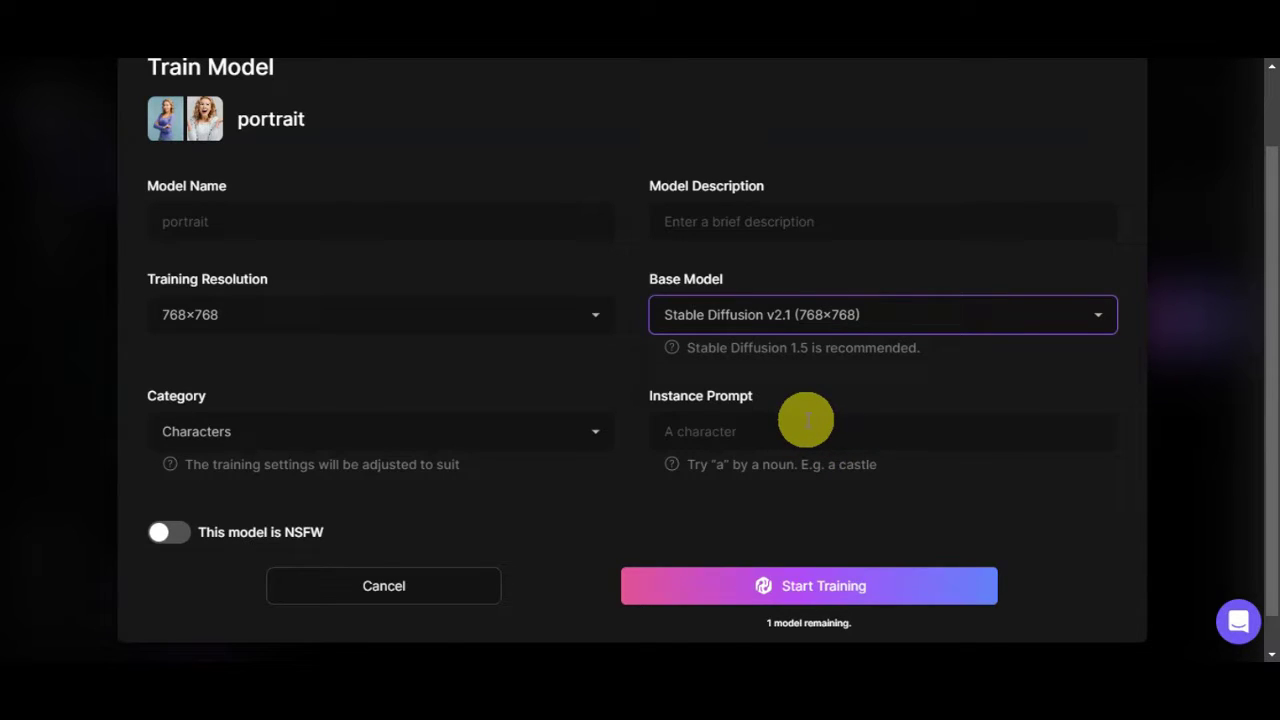
Enter the model description "using my own portrait" and the instance prompt "my portrait", and start the training.
{"action": "left_click", "coordinate": [843, 228]}
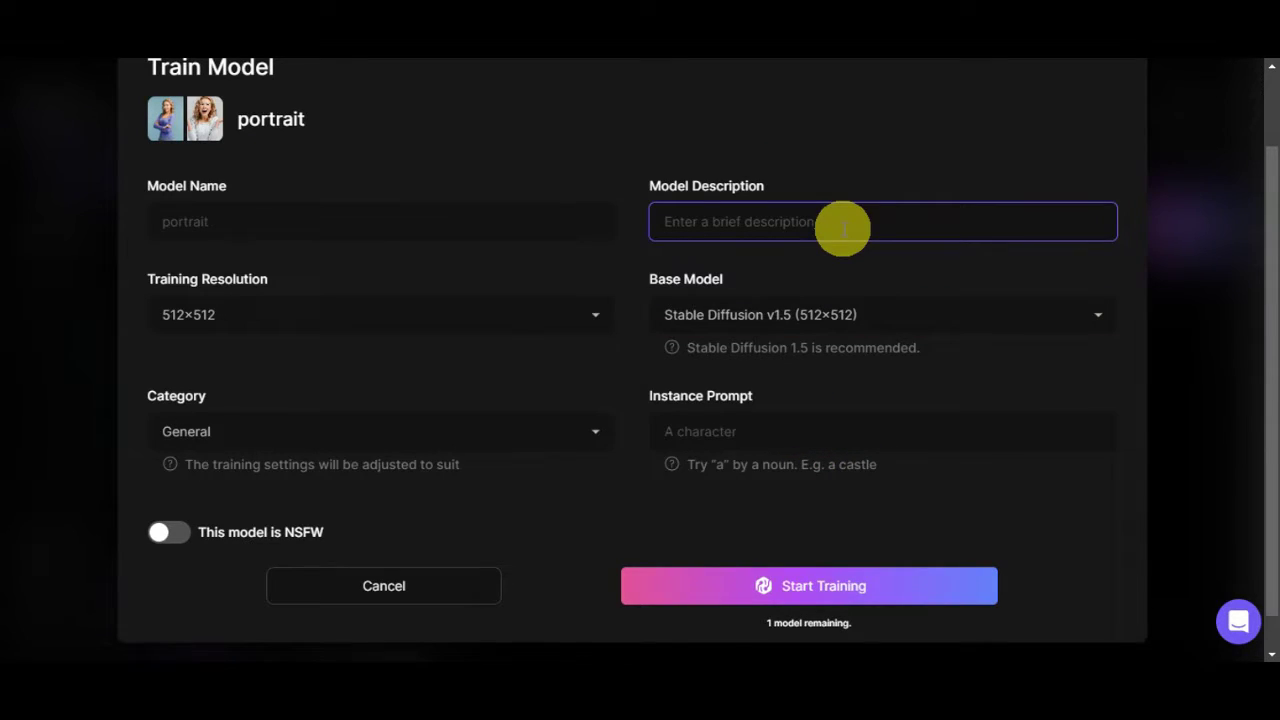
{"action": "left_click", "coordinate": [843, 229]}
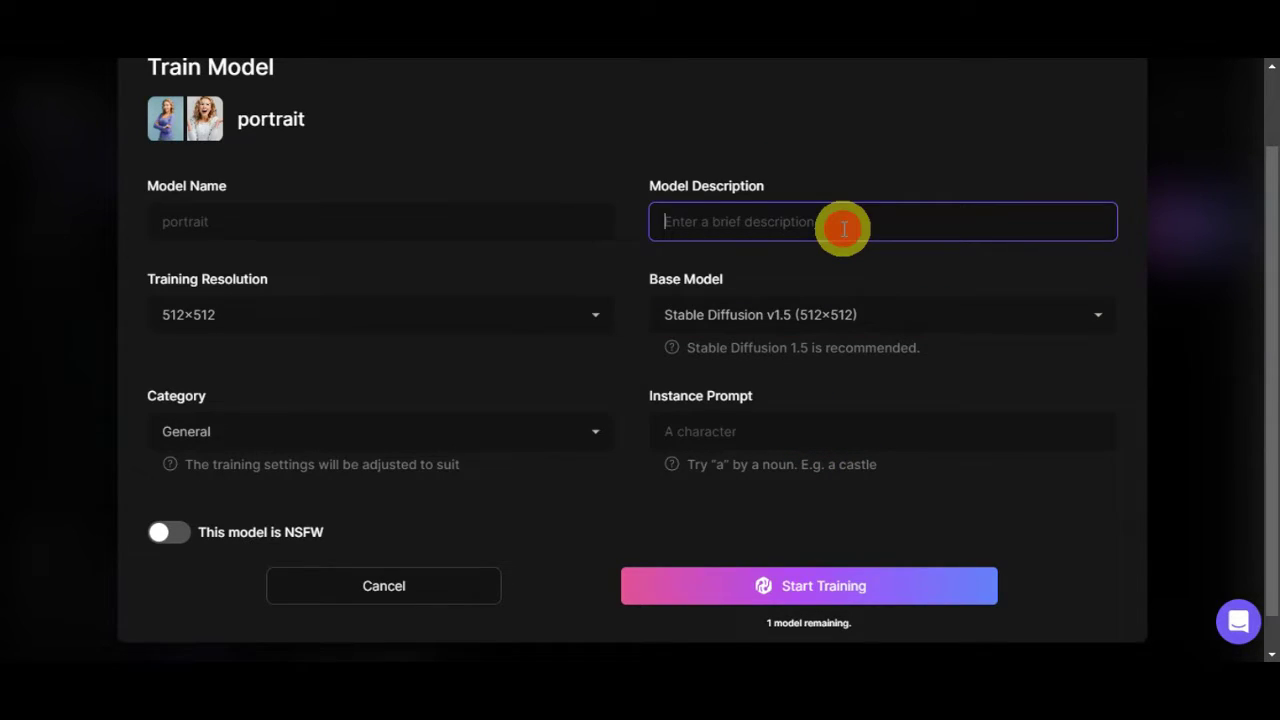
{"action": "type", "text": "usin"}
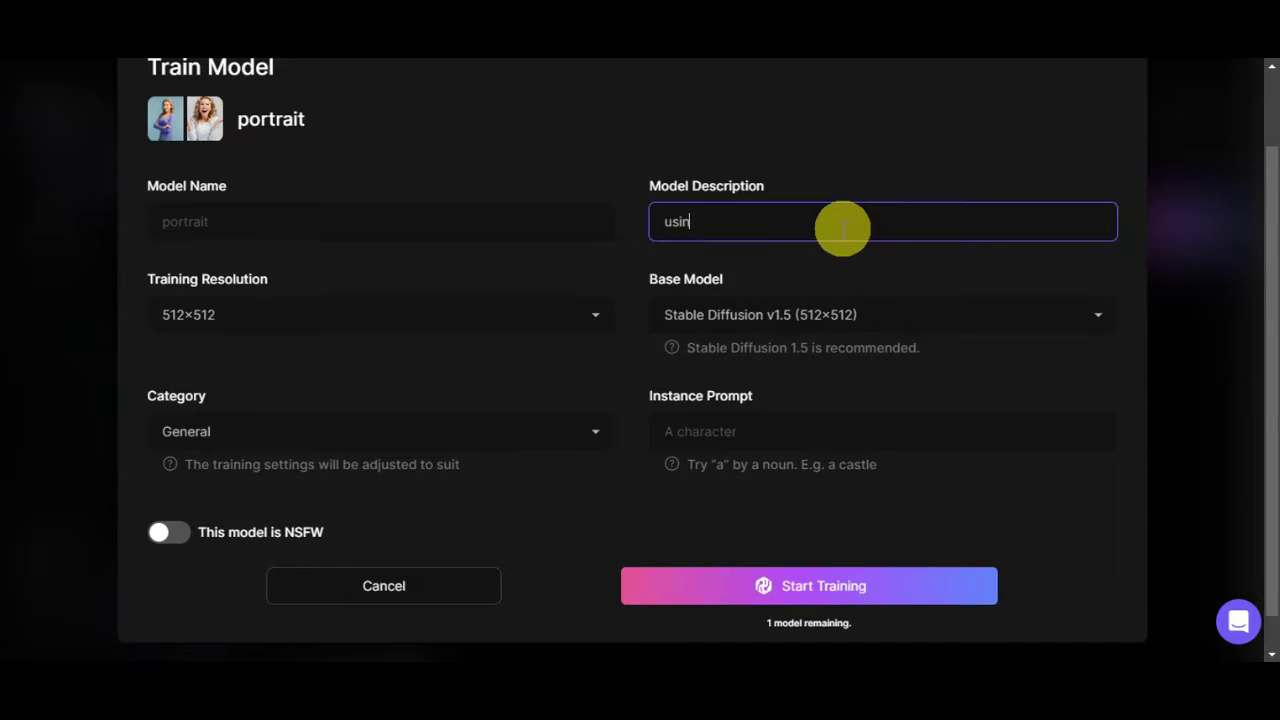
{"action": "type", "text": "g my own portrait"}
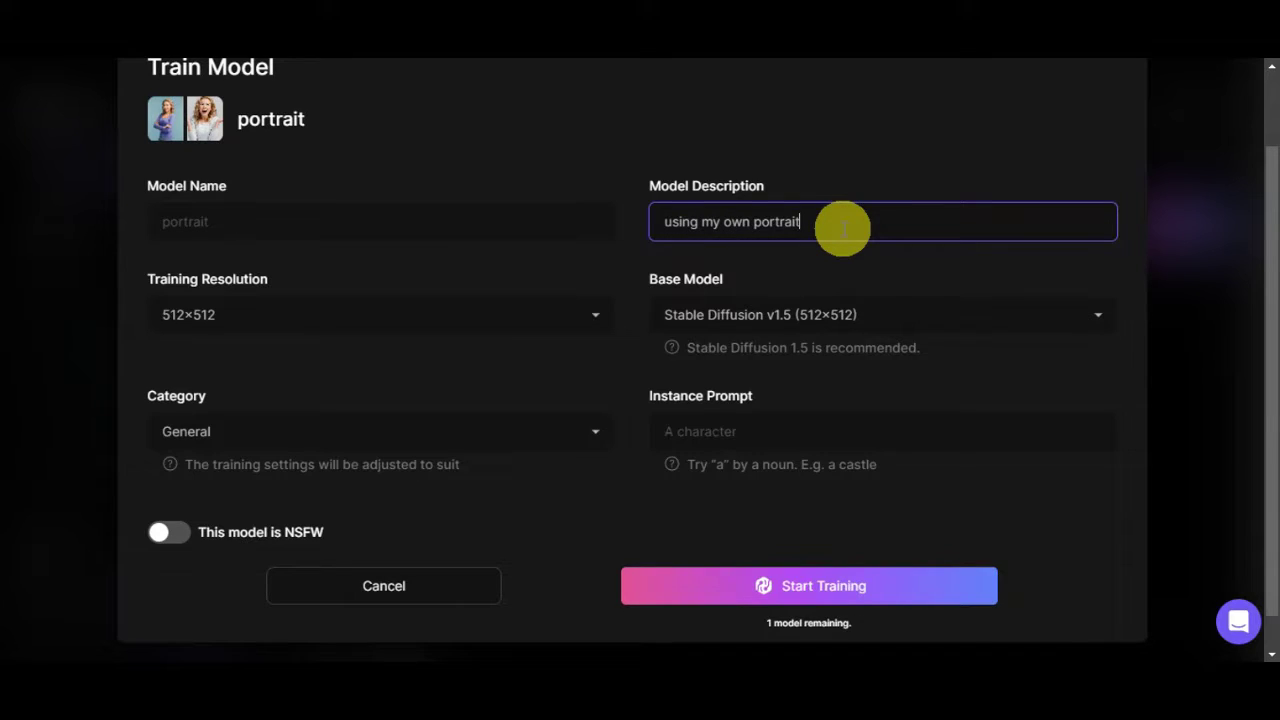
{"action": "left_click", "coordinate": [877, 426]}
{"action": "type", "text": "my portrait"}
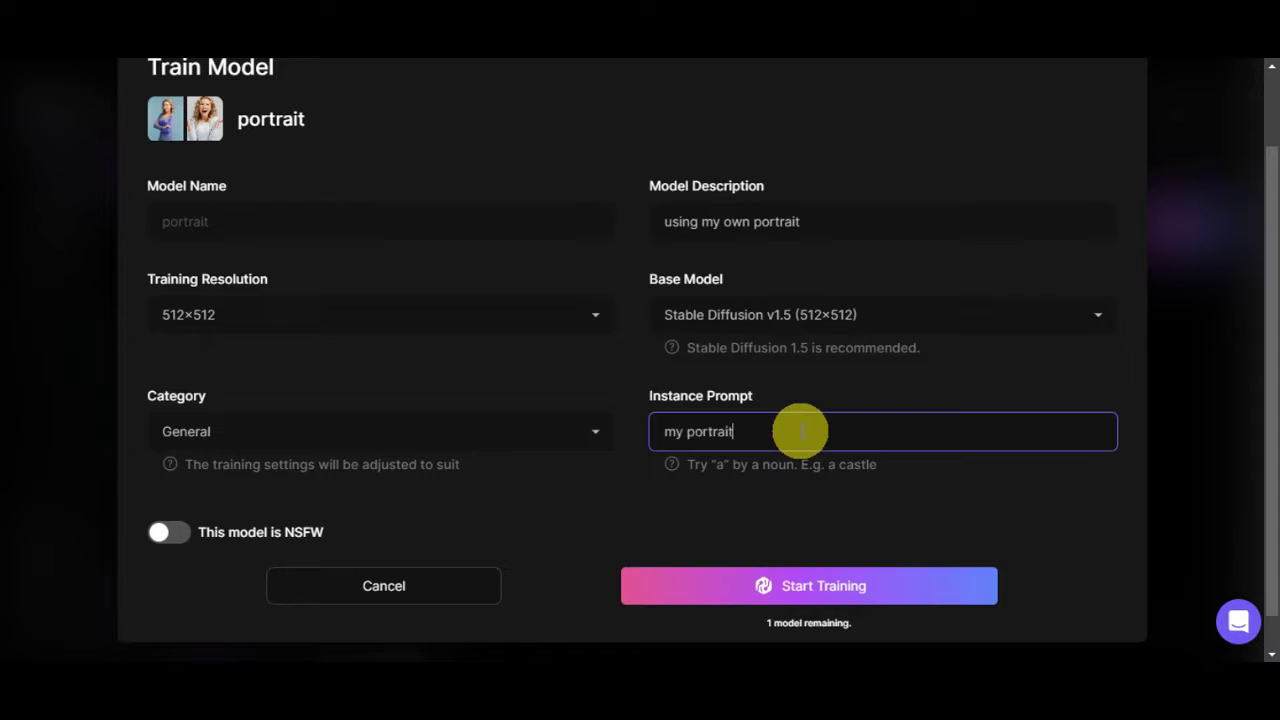
{"action": "left_click", "coordinate": [878, 584]}
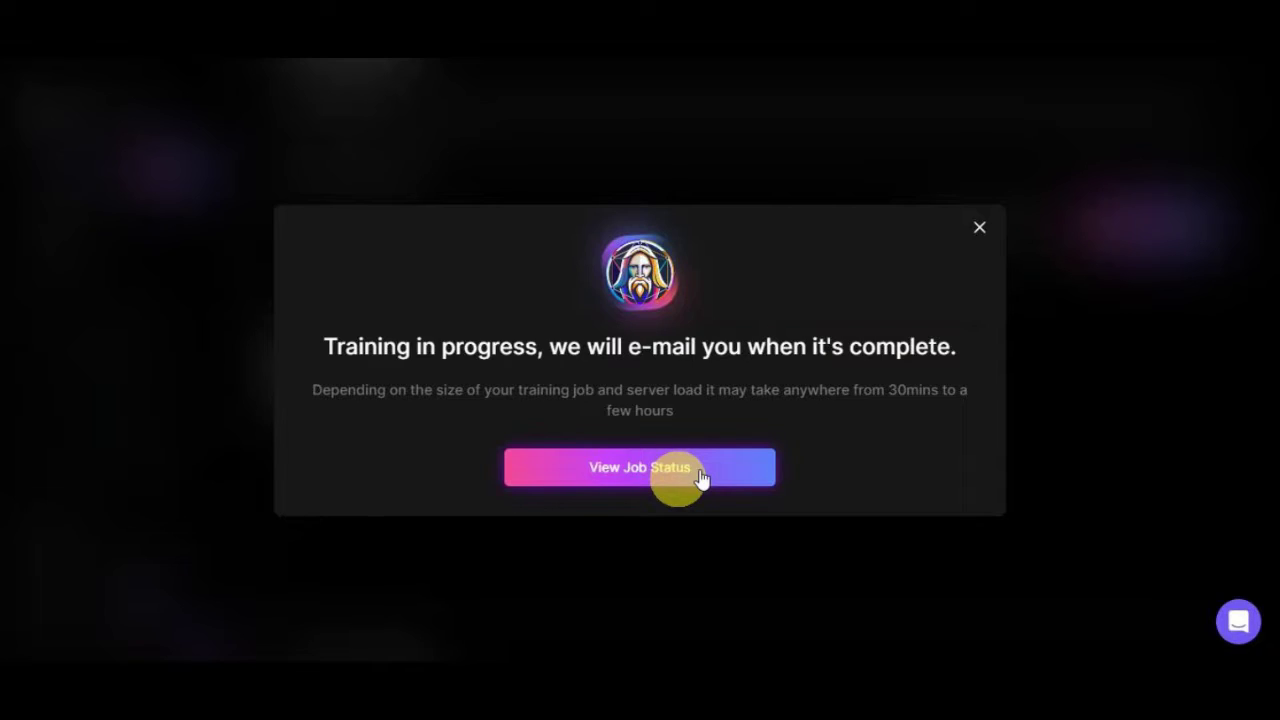
View the status of the training job and open the AI Image Generation page.
{"action": "left_click", "coordinate": [700, 475]}
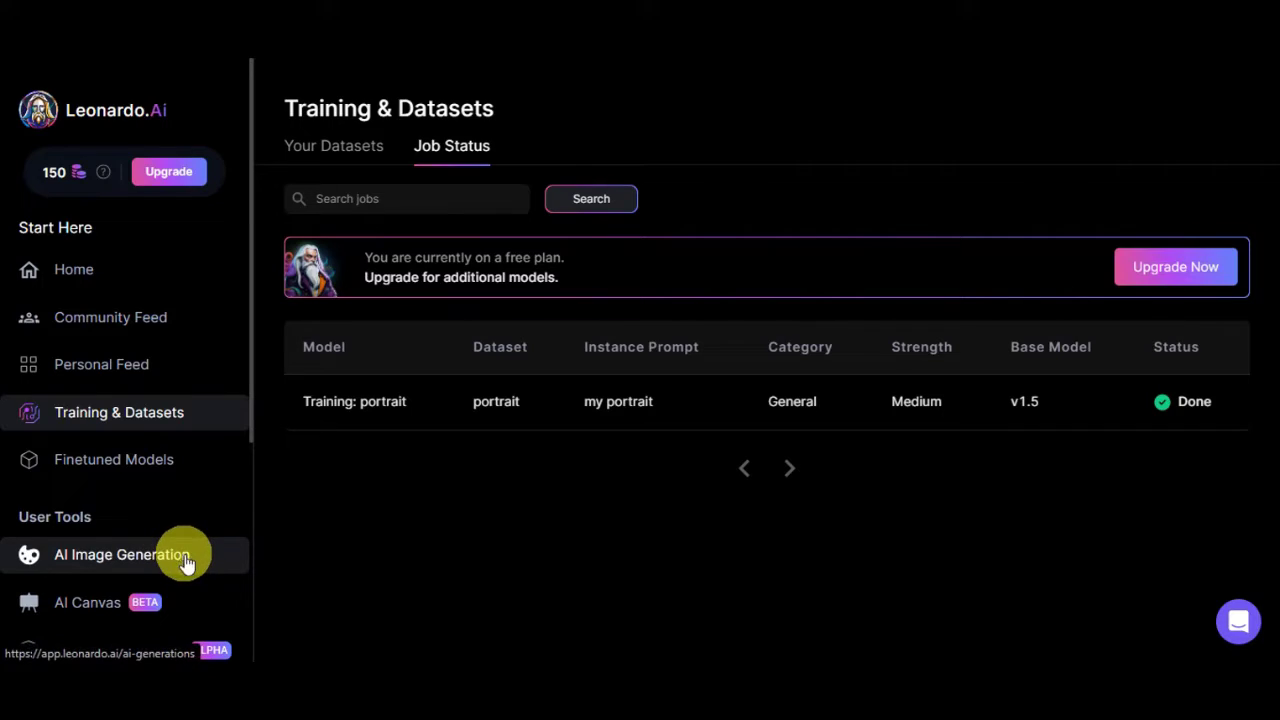
{"action": "left_click", "coordinate": [215, 566]}
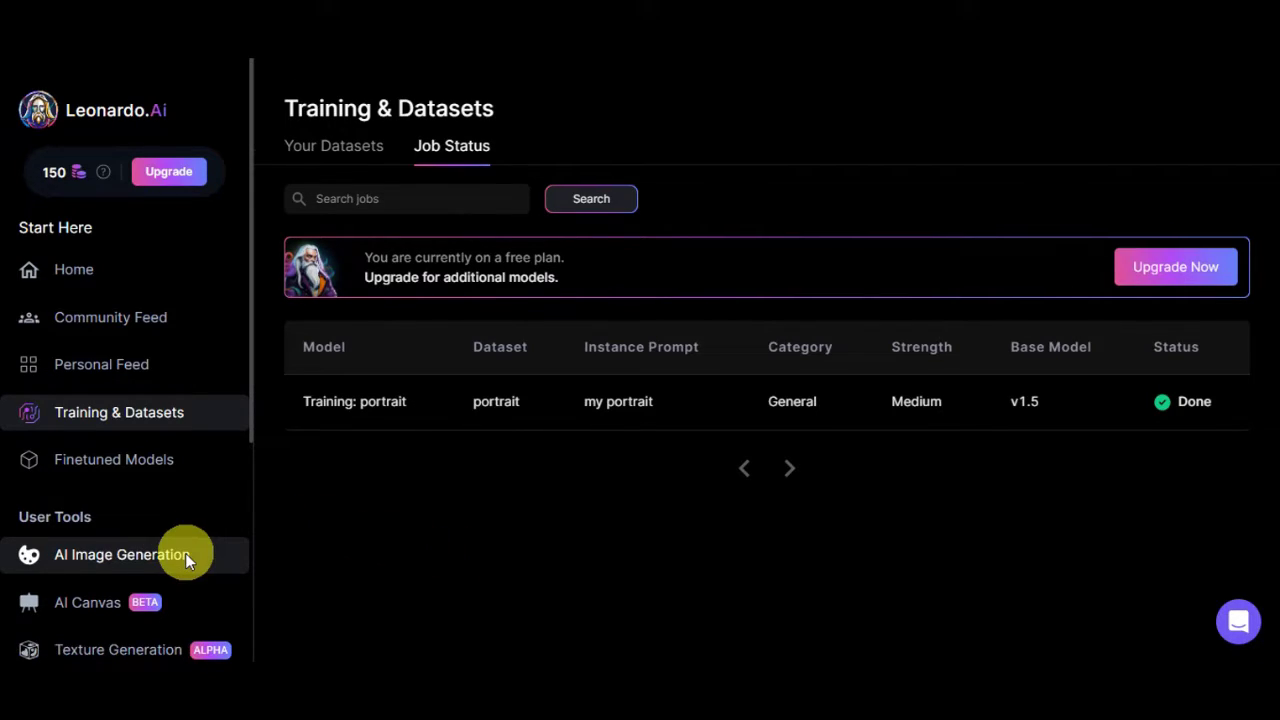
{"action": "left_click", "coordinate": [186, 553]}
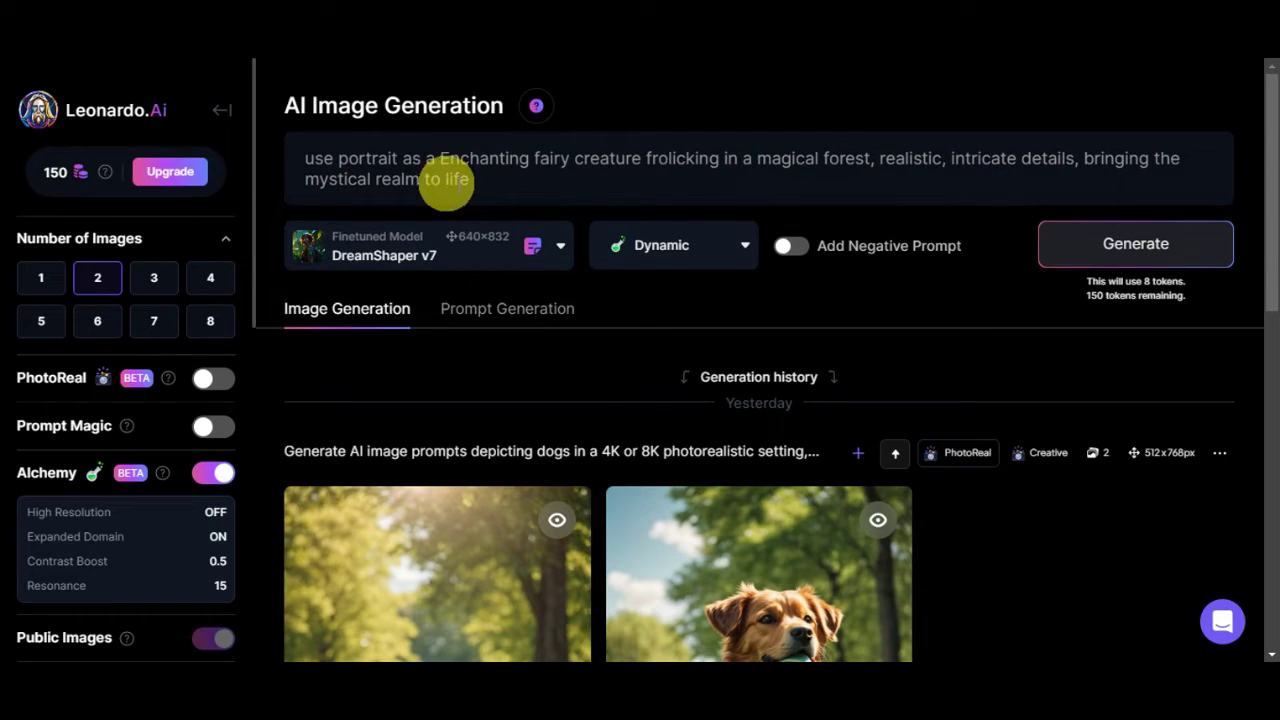
Choose the custom "portrait" model for image generation and set the style to Creative.
{"action": "left_click", "coordinate": [562, 247]}
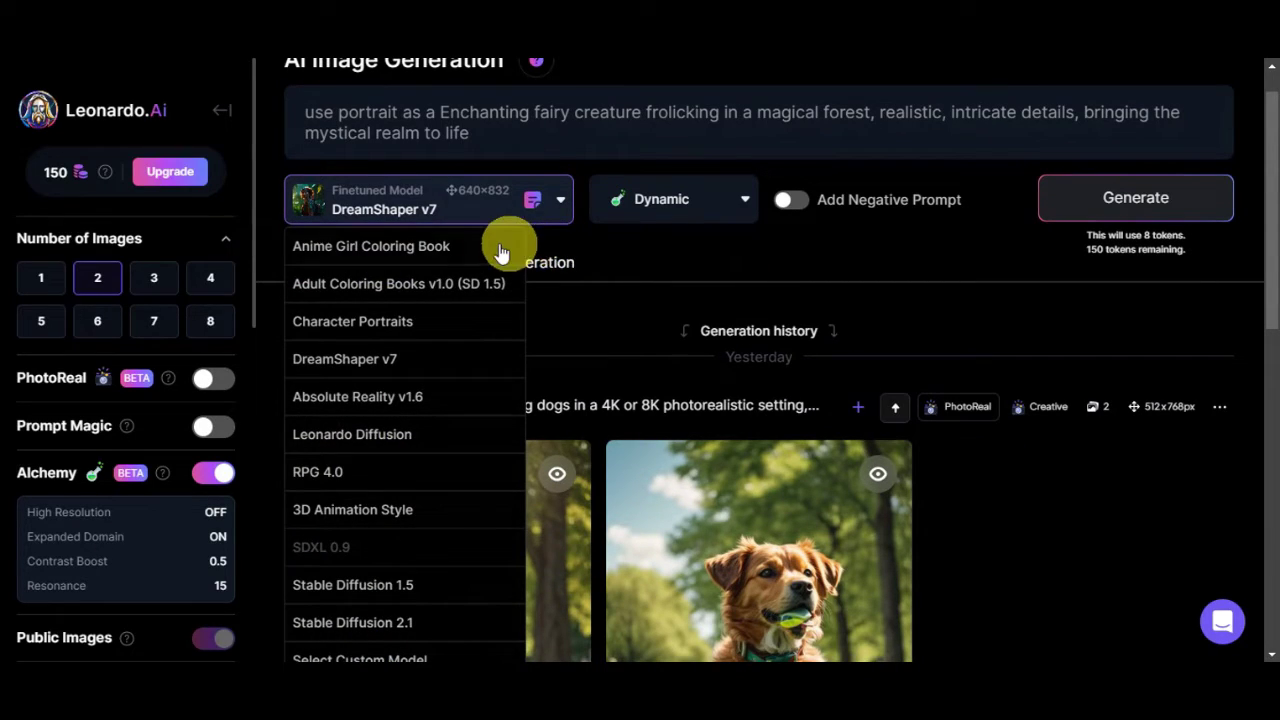
{"action": "scroll", "coordinate": [457, 386], "scroll_direction": "down", "scroll_amount": 1}
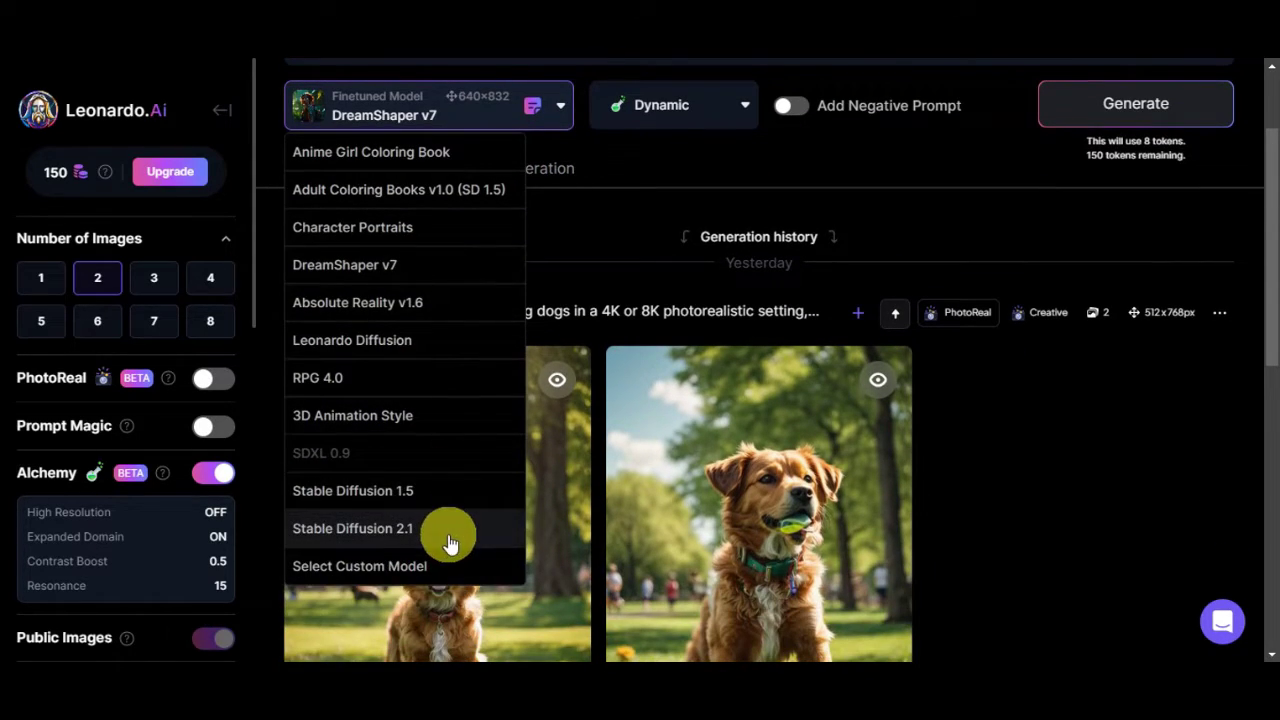
{"action": "left_click", "coordinate": [406, 578]}
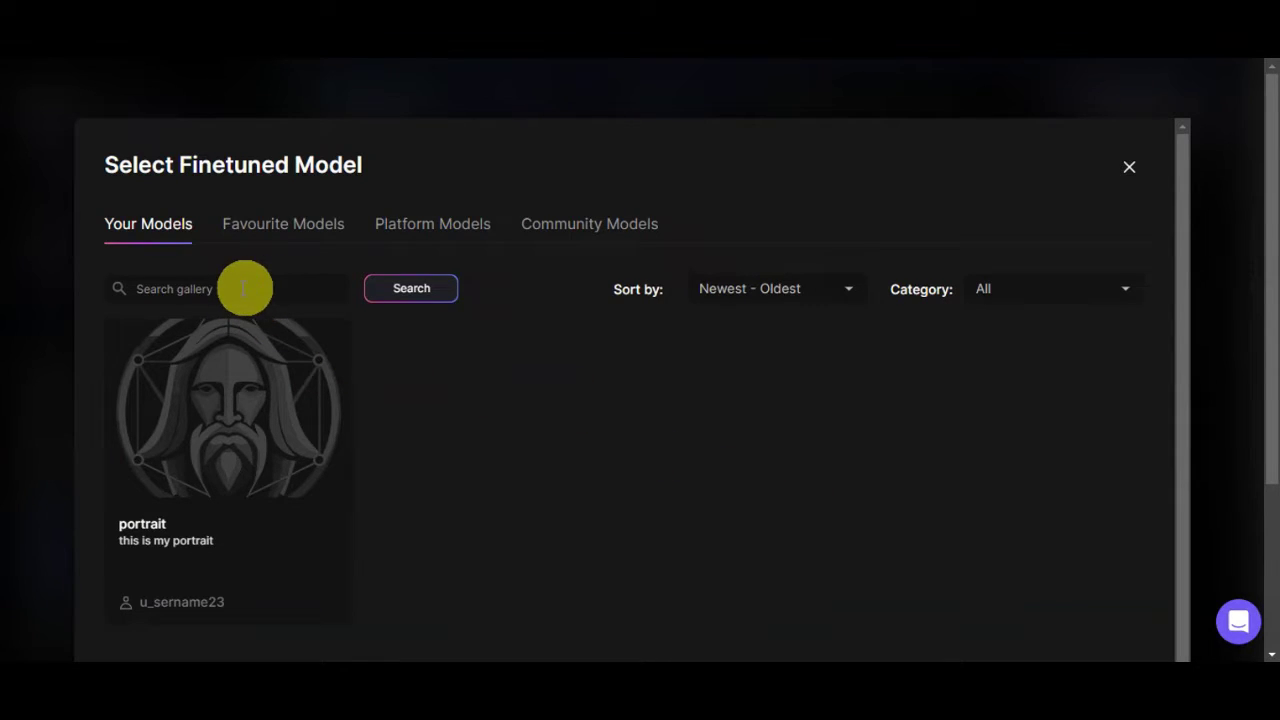
{"action": "mouse_move", "coordinate": [278, 547]}
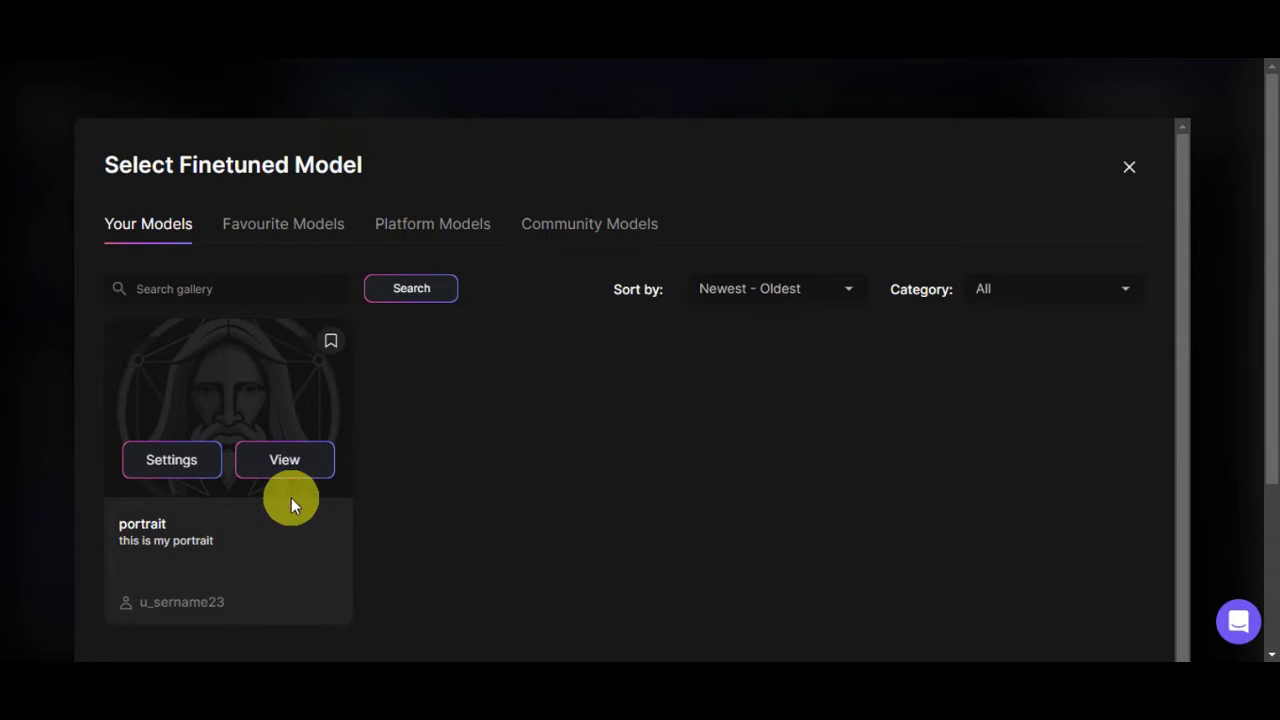
{"action": "left_click", "coordinate": [287, 466]}
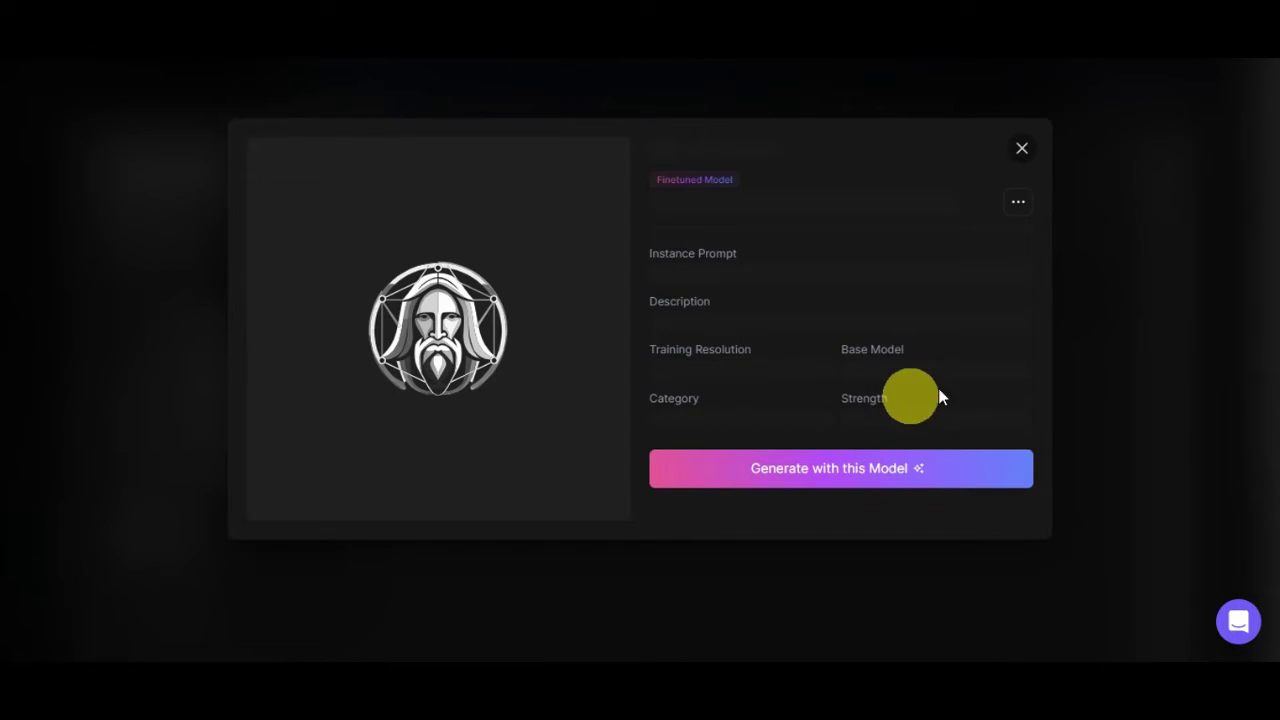
{"action": "left_click", "coordinate": [860, 468]}
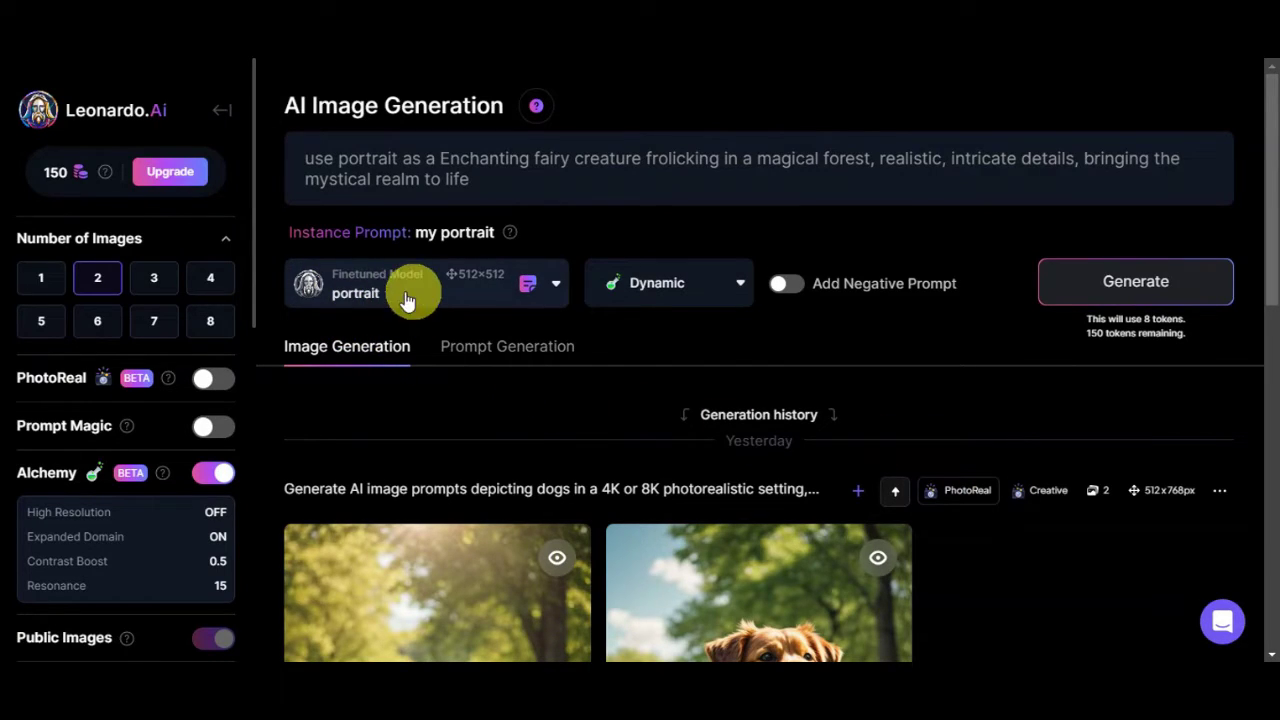
{"action": "left_click", "coordinate": [731, 282]}
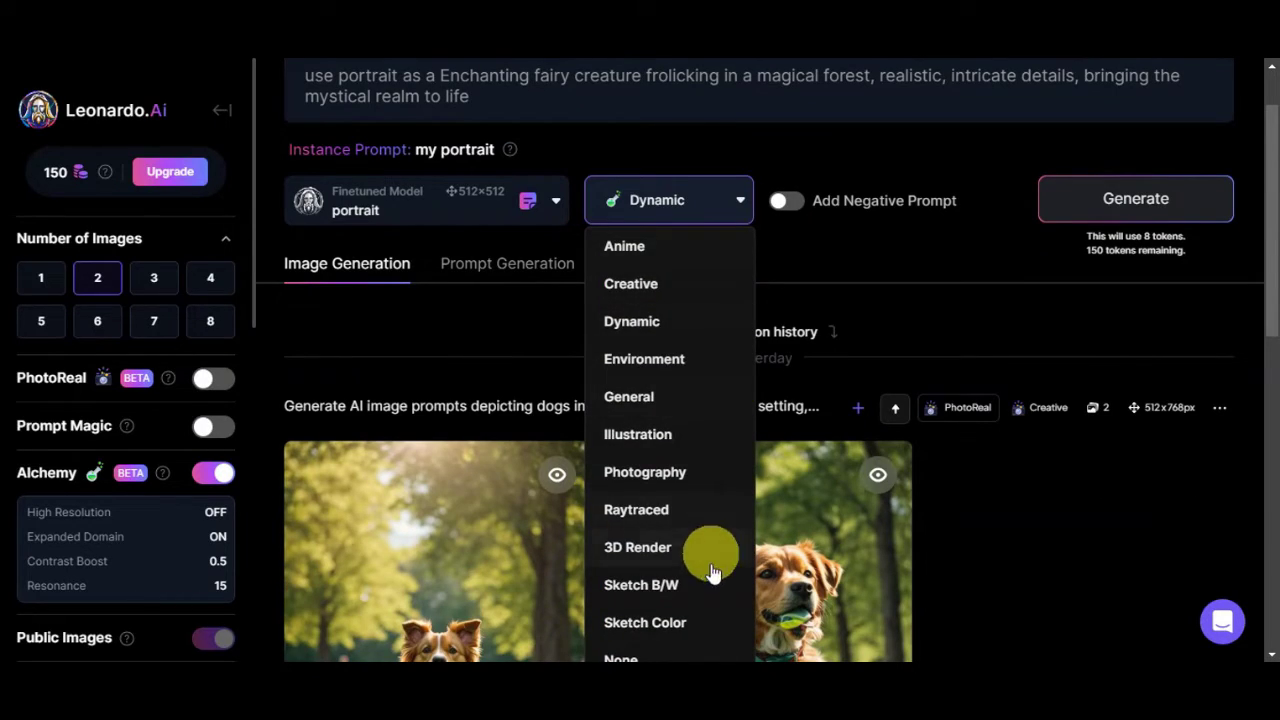
{"action": "left_click", "coordinate": [699, 286]}
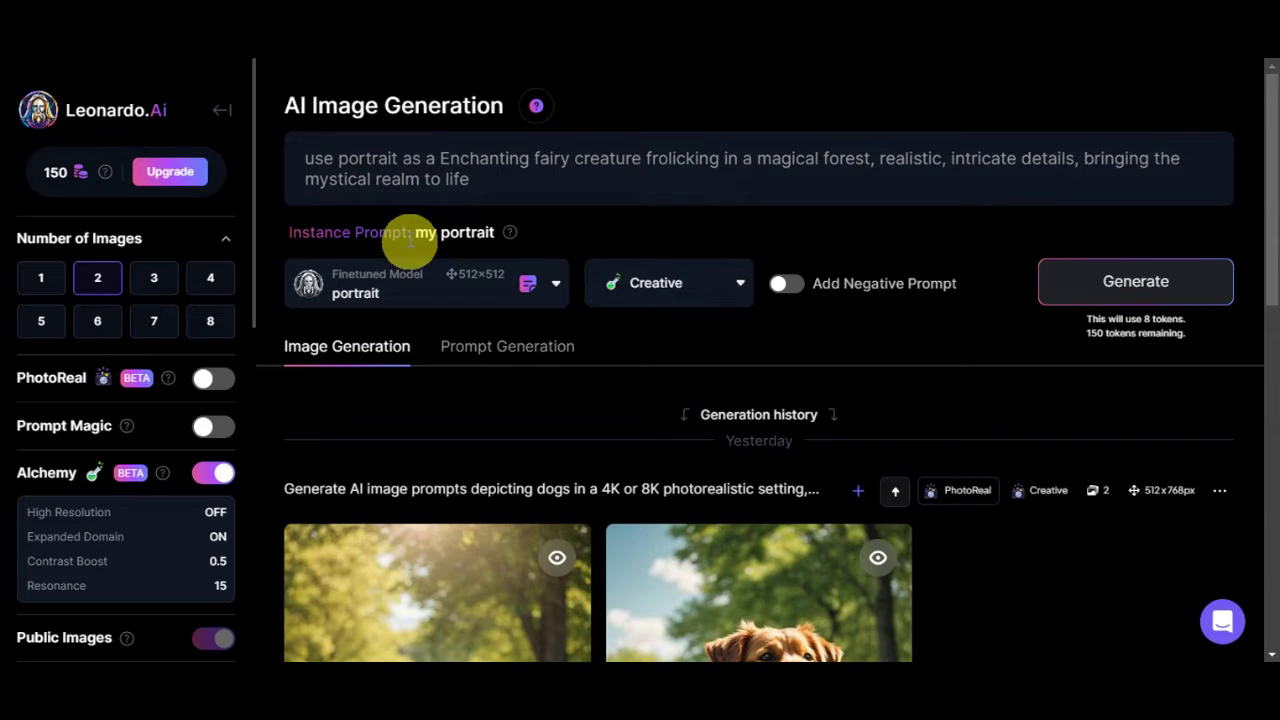
Work the instance prompt into the image prompt so it begins "use my portrait as an Enchanting fairy creature".
{"action": "mouse_move", "coordinate": [511, 236]}
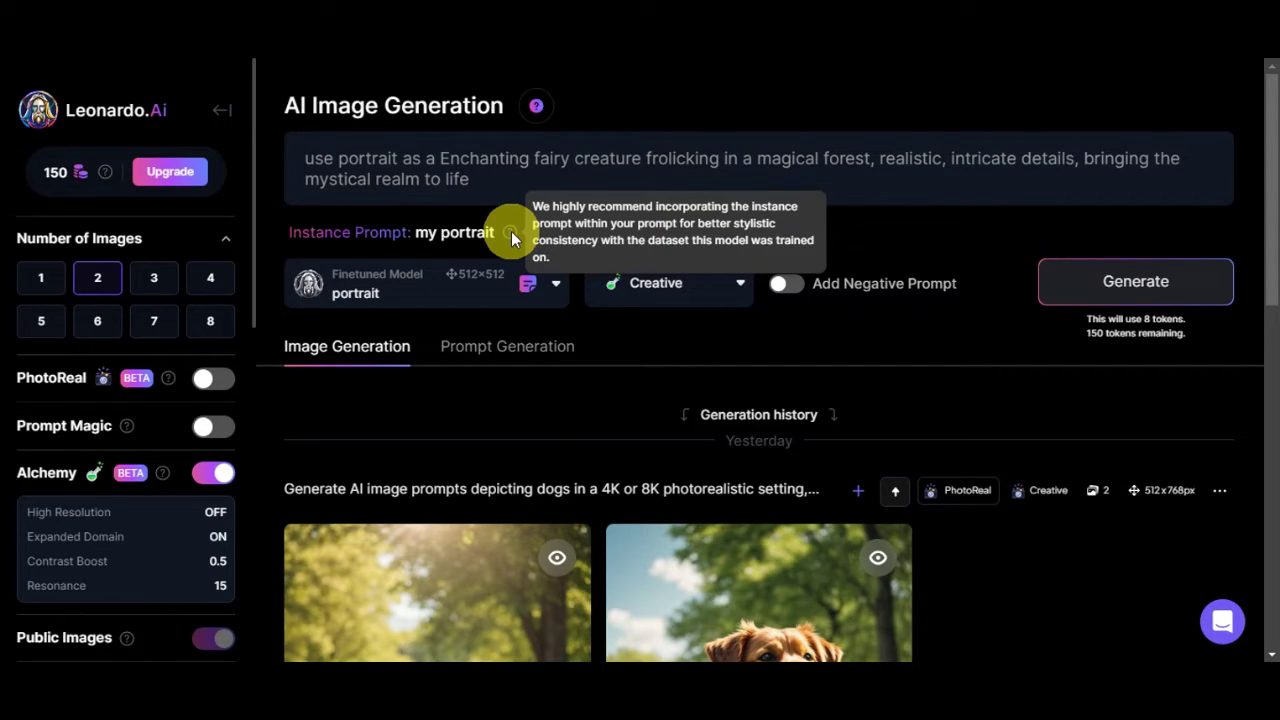
{"action": "left_click", "coordinate": [337, 156]}
{"action": "type", "text": "my"}
{"action": "left_click", "coordinate": [472, 158]}
{"action": "type", "text": "n"}
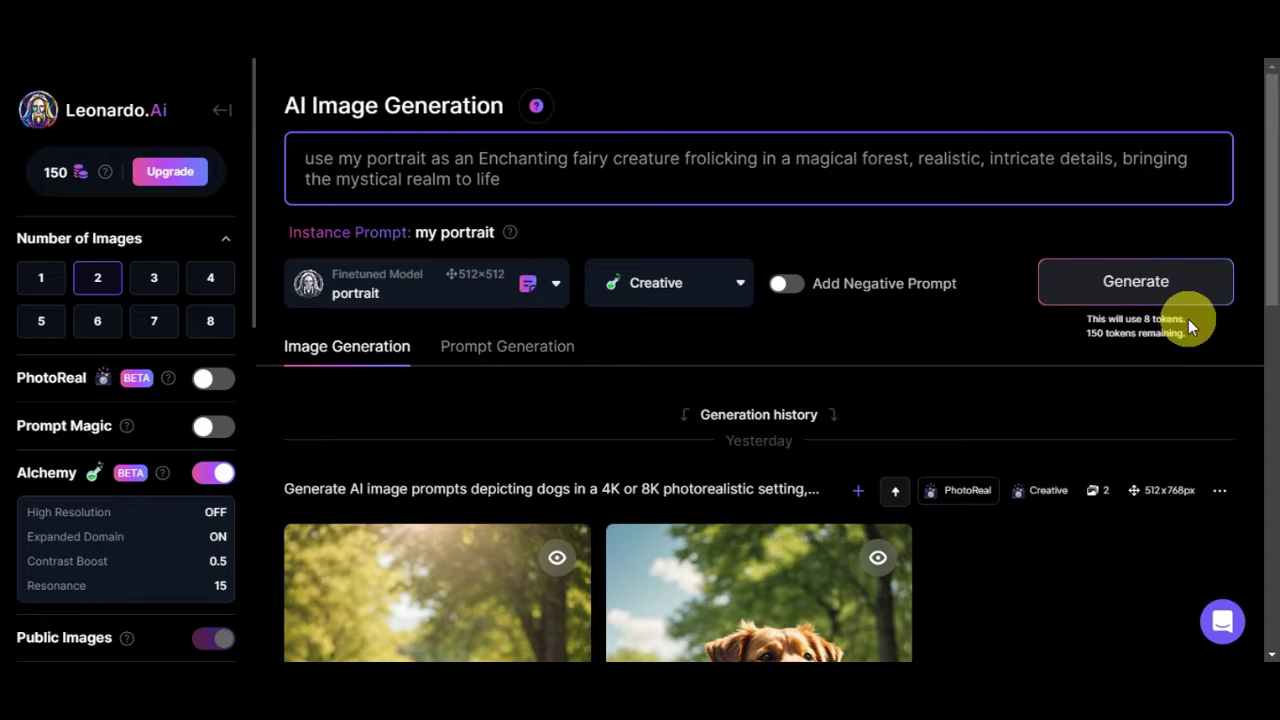
Generate two images from the enchanting fairy prompt and view each result enlarged.
{"action": "left_click", "coordinate": [1170, 285]}
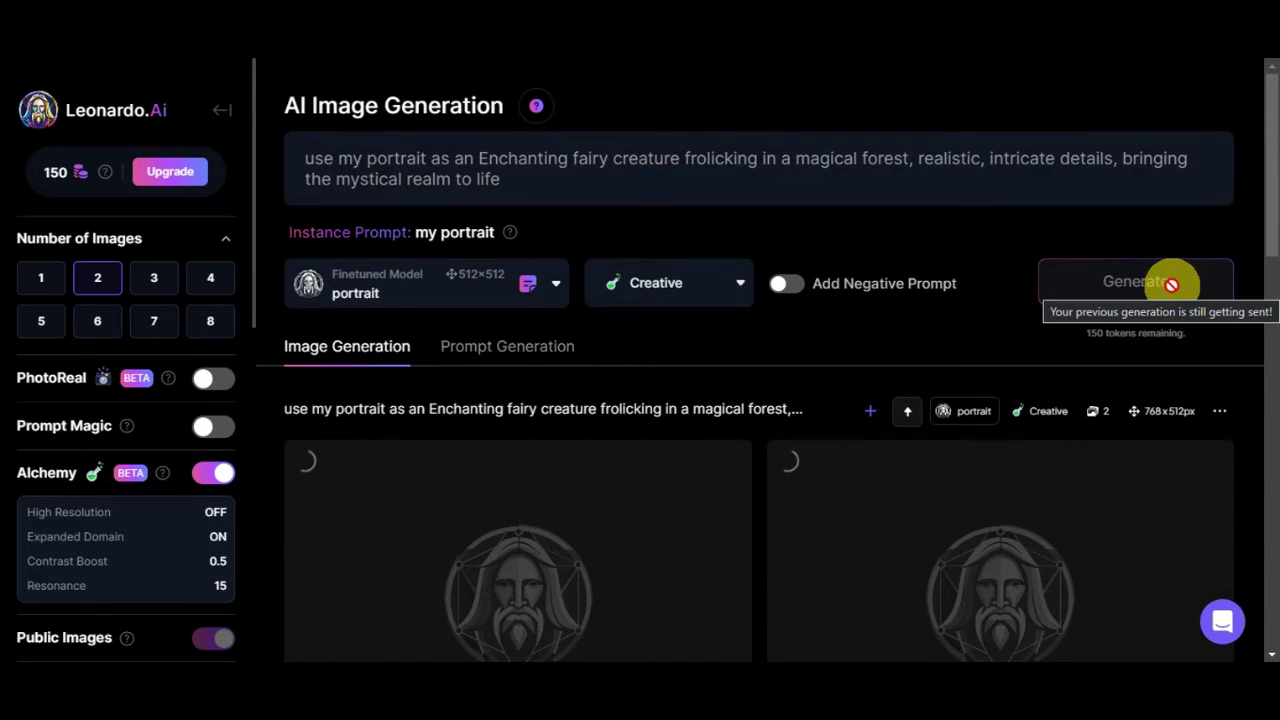
{"action": "scroll", "coordinate": [557, 414], "scroll_direction": "down", "scroll_amount": 3}
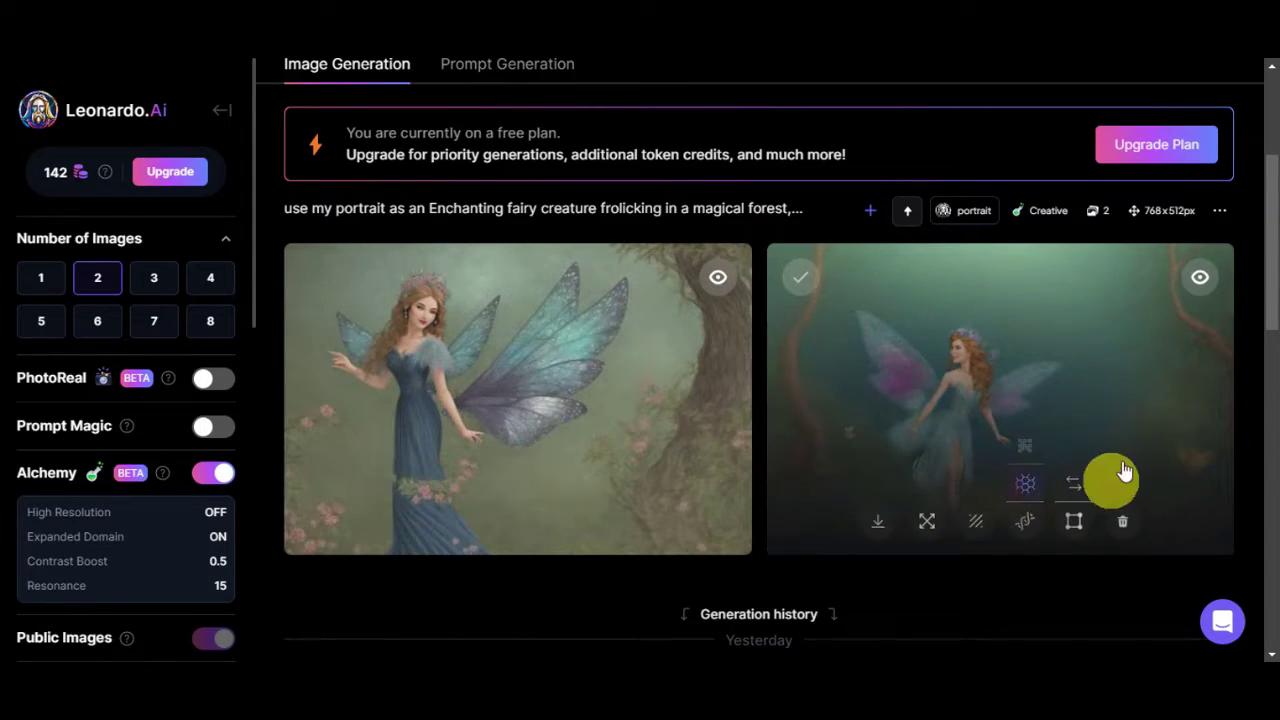
{"action": "left_click", "coordinate": [694, 406]}
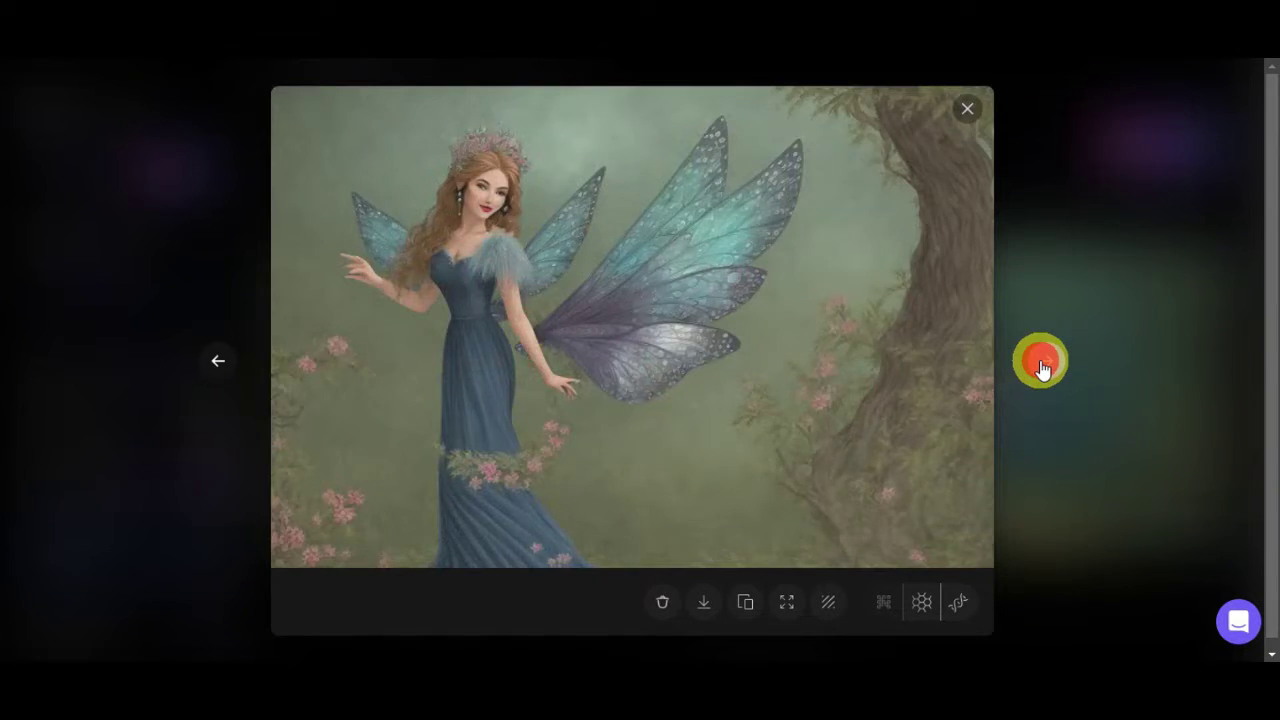
{"action": "left_click", "coordinate": [1042, 364]}
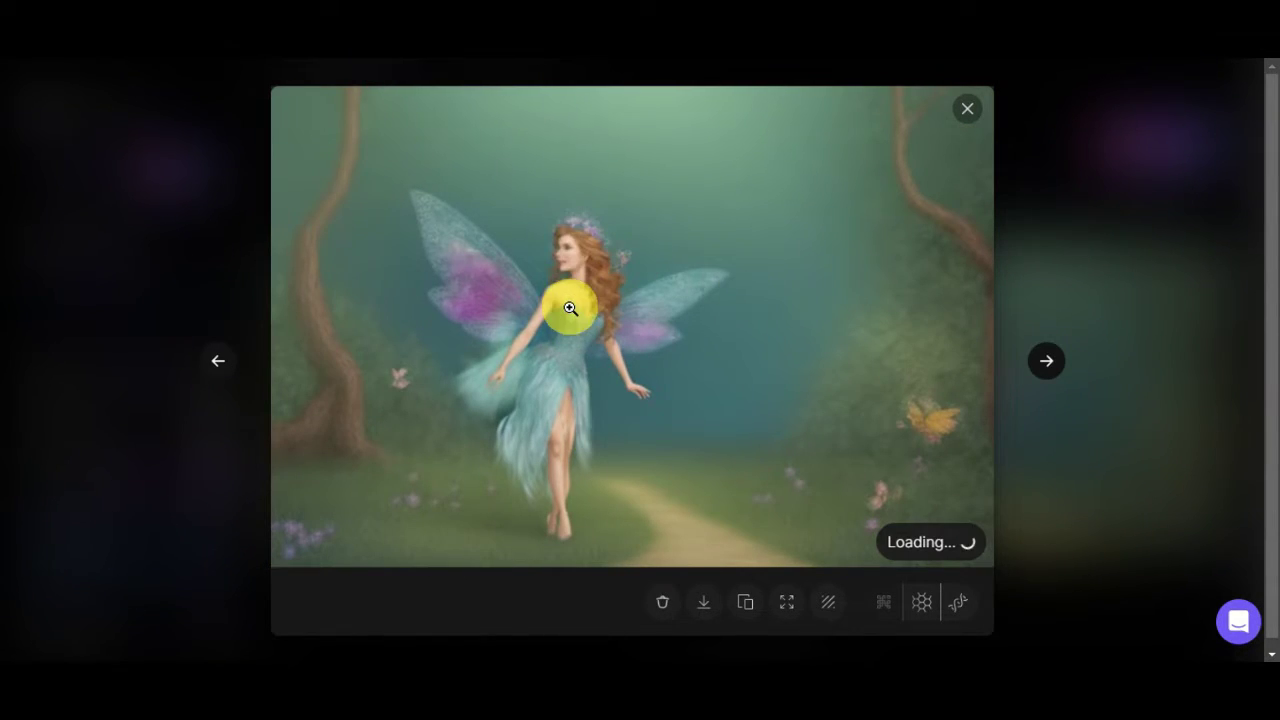
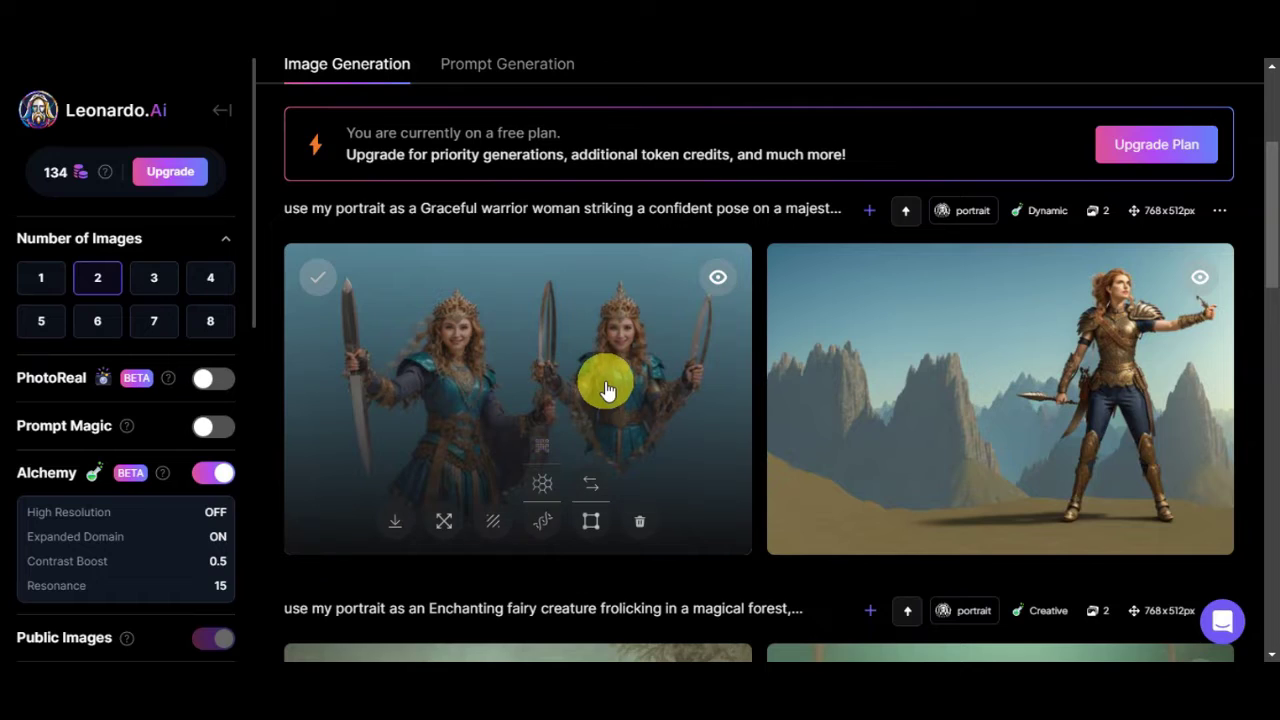
View both graceful warrior woman images enlarged and close the preview.
{"action": "left_click", "coordinate": [607, 389]}
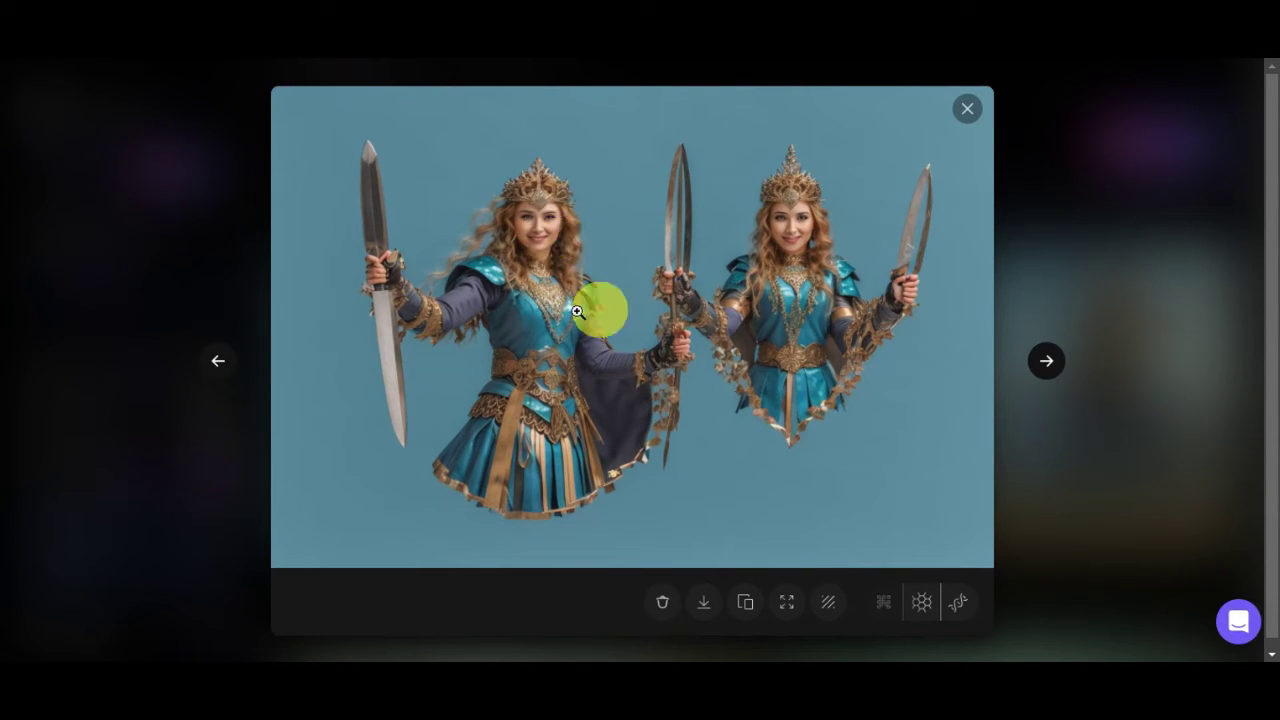
{"action": "left_click", "coordinate": [1045, 363]}
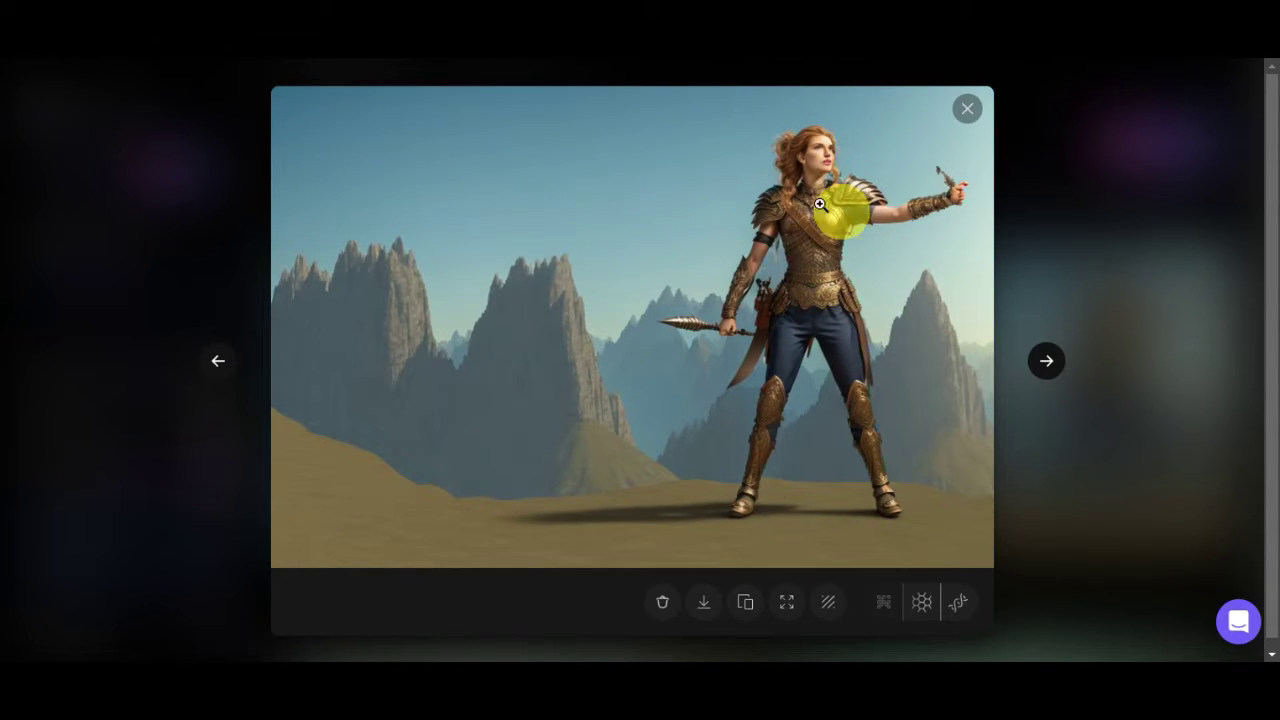
{"action": "left_click", "coordinate": [965, 110]}
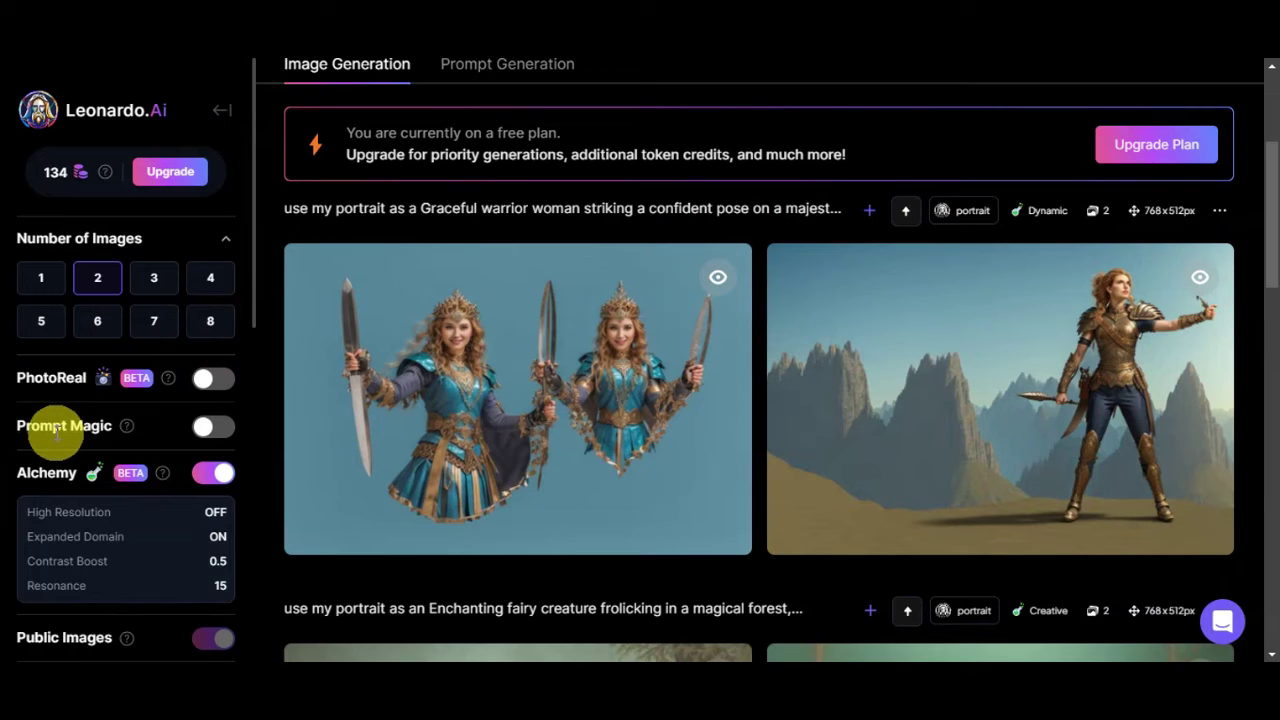
Turn off Alchemy and set the Guidance Scale to 10.
{"action": "scroll", "coordinate": [112, 517], "scroll_direction": "down", "scroll_amount": 1}
{"action": "scroll", "coordinate": [112, 517], "scroll_direction": "down", "scroll_amount": 5}
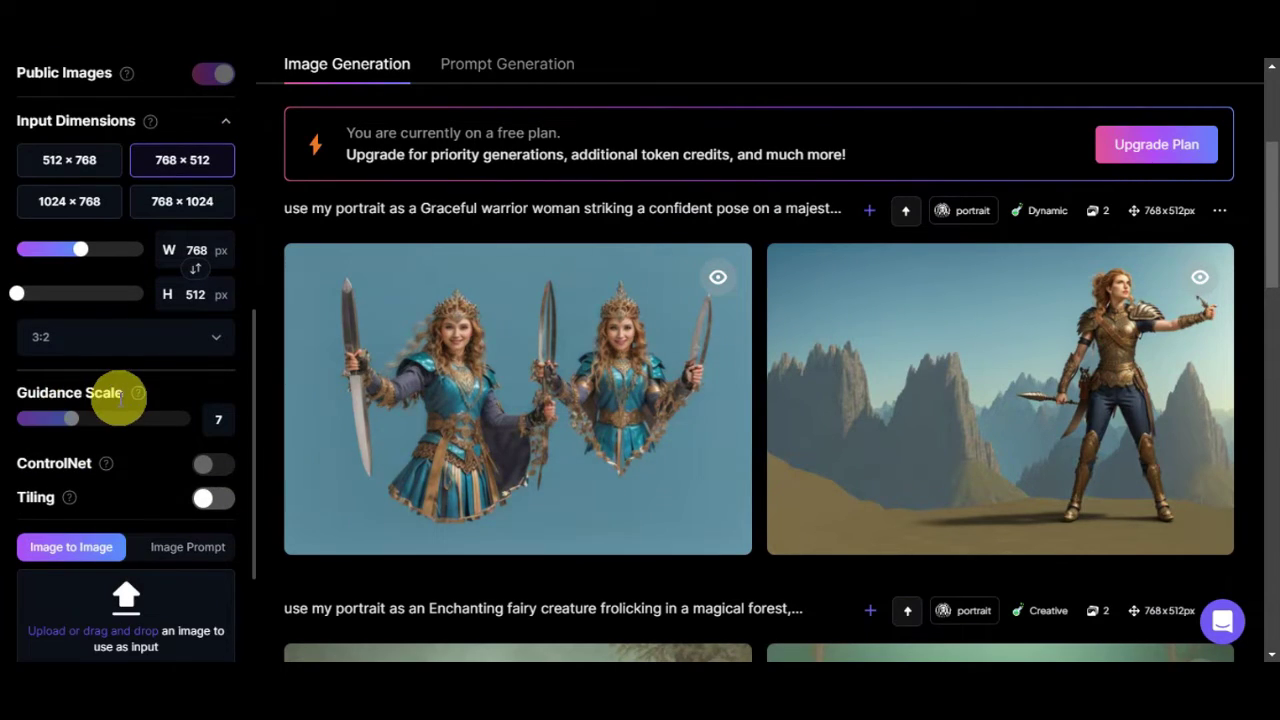
{"action": "scroll", "coordinate": [109, 394], "scroll_direction": "down", "scroll_amount": 2}
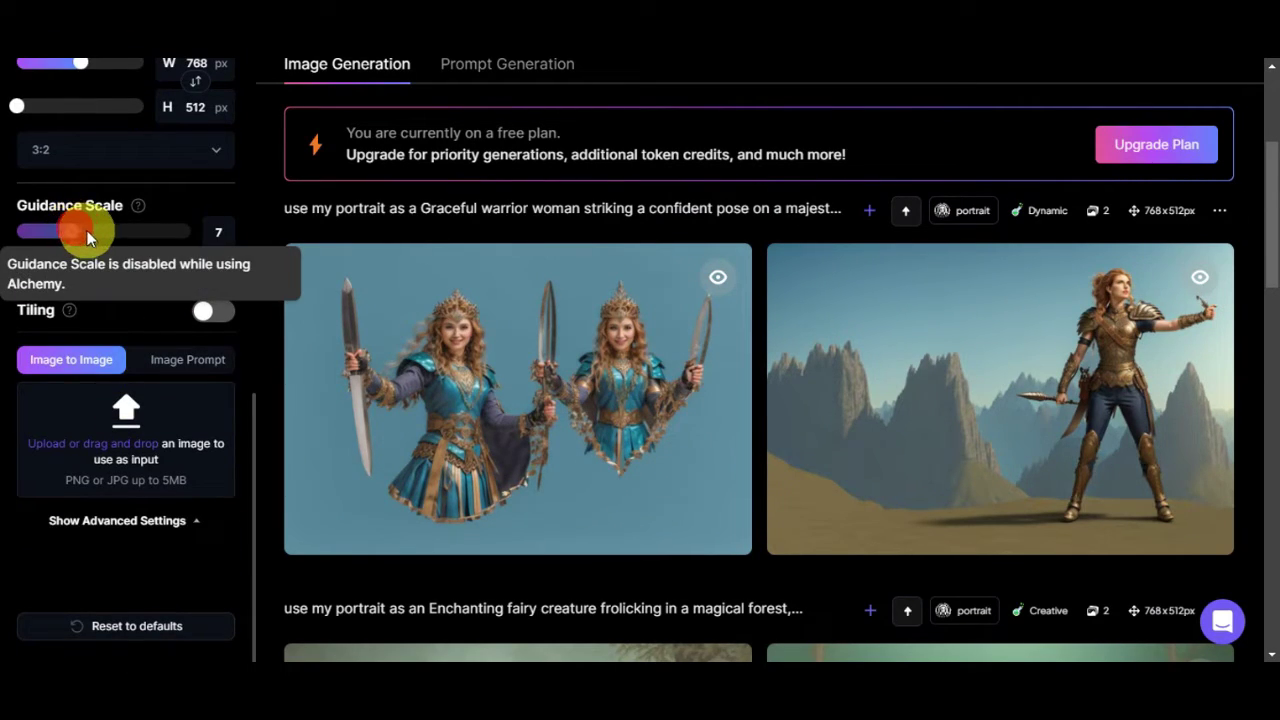
{"action": "scroll", "coordinate": [62, 365], "scroll_direction": "up", "scroll_amount": 1}
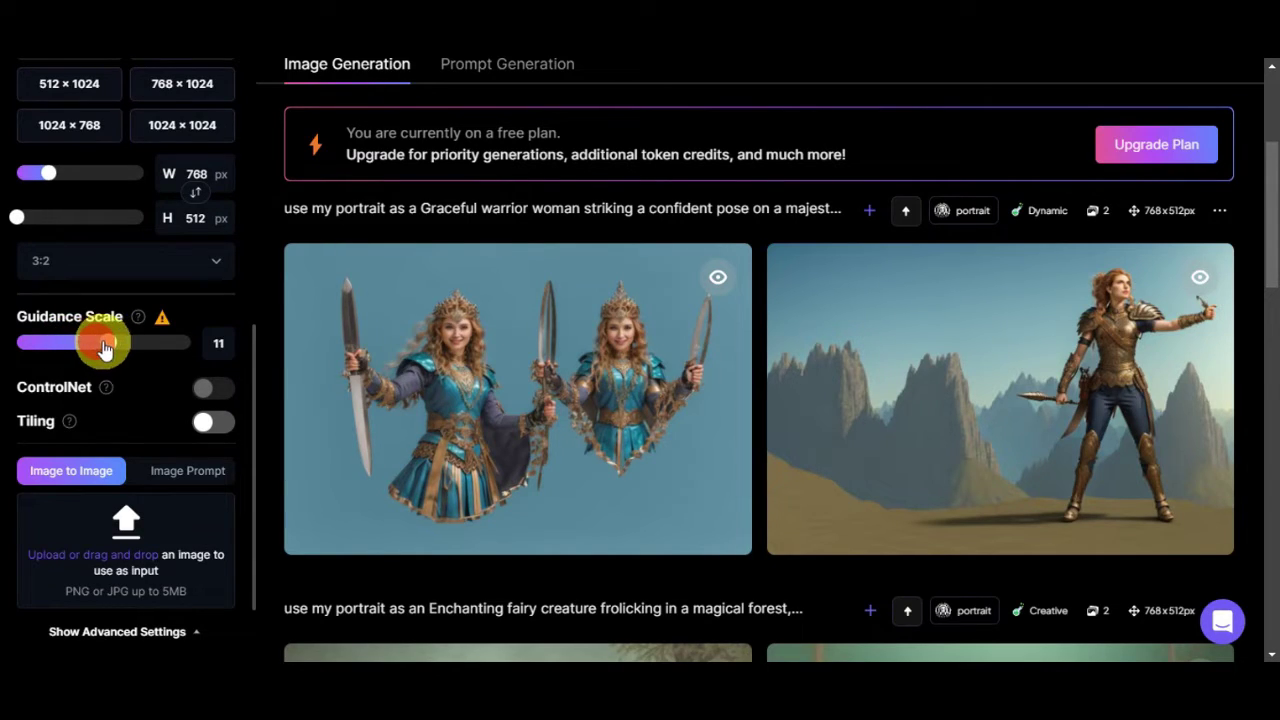
{"action": "left_click", "coordinate": [77, 346]}
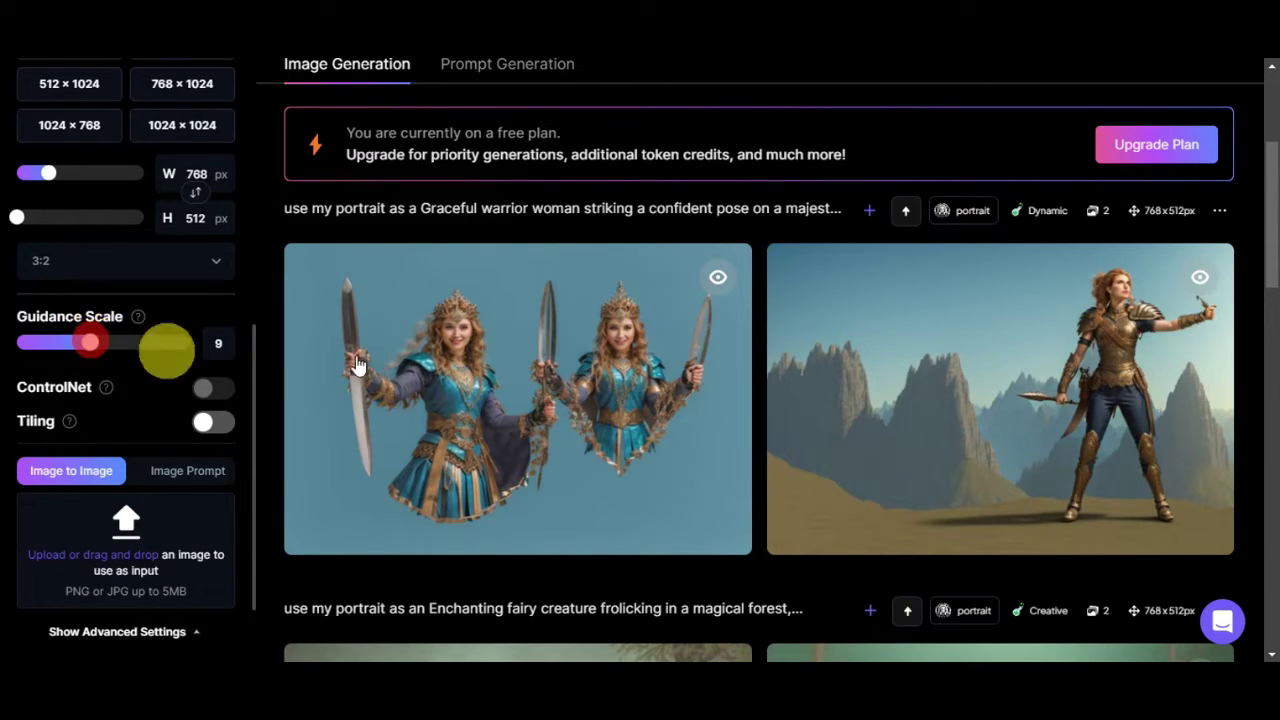
{"action": "scroll", "coordinate": [452, 362], "scroll_direction": "up", "scroll_amount": 1}
{"action": "scroll", "coordinate": [452, 362], "scroll_direction": "up", "scroll_amount": 1}
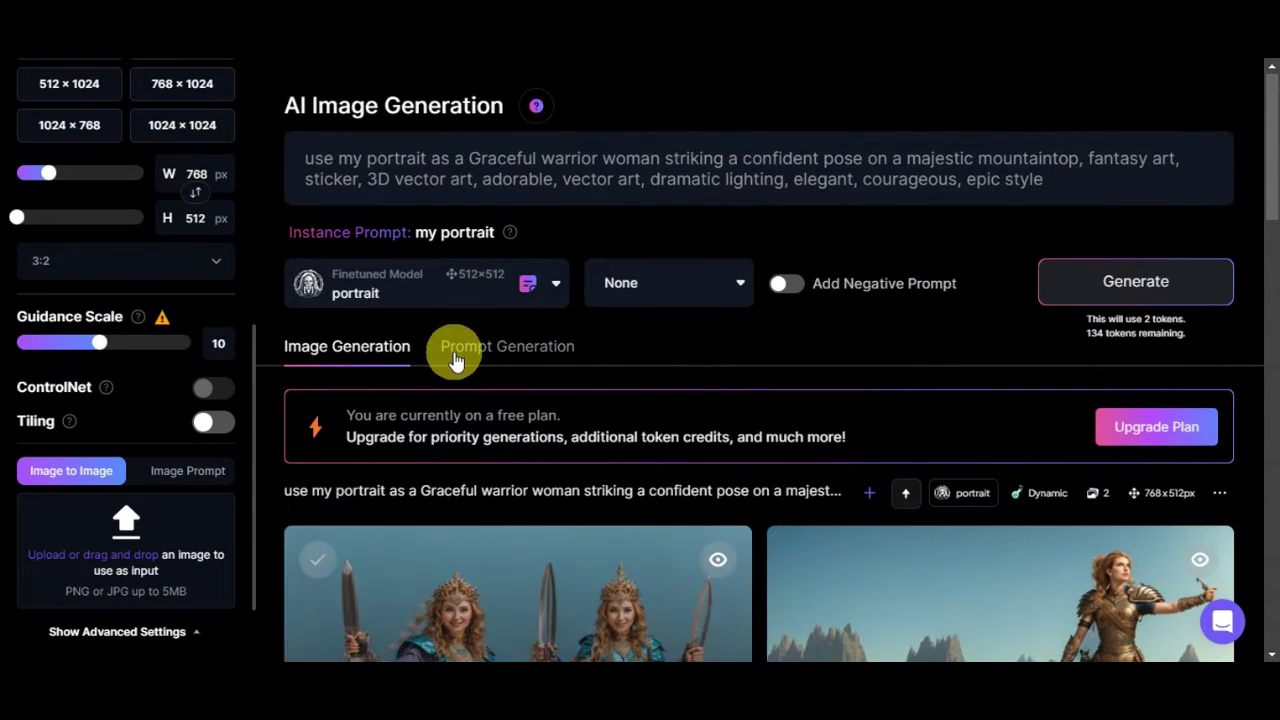
Add the negative prompt "deformed body, broken limbs, multiple person", set the style to Leonardo Style, and generate the warrior images.
{"action": "left_click", "coordinate": [787, 290]}
{"action": "left_click", "coordinate": [668, 350]}
{"action": "left_click", "coordinate": [680, 398]}
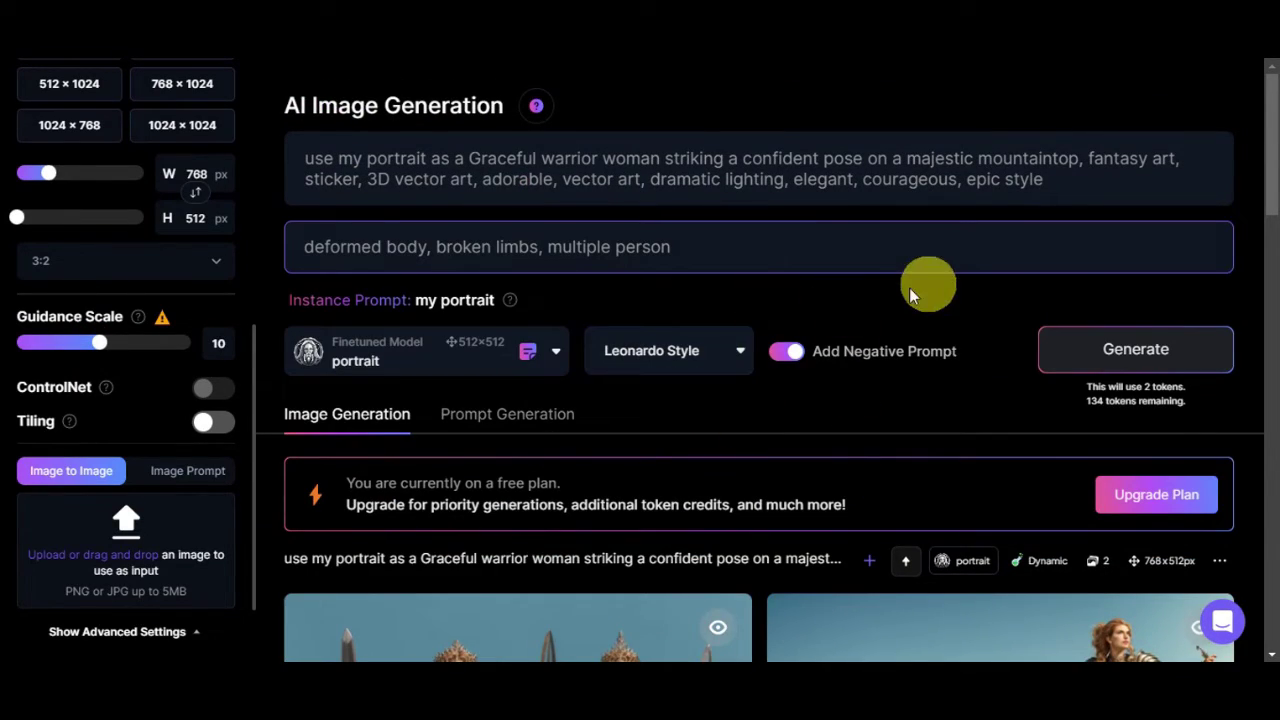
{"action": "left_click", "coordinate": [1135, 349]}
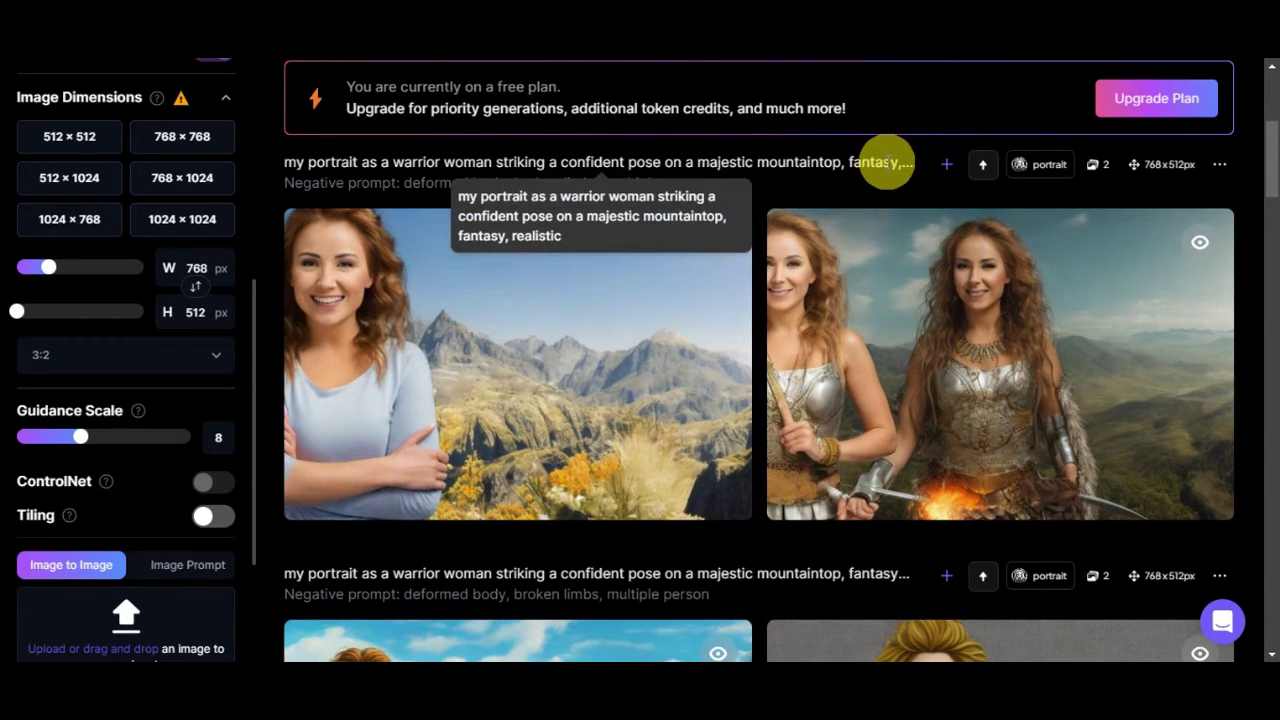
View the two realistic mountaintop warrior portraits enlarged, examine the face in the second one, and close the preview.
{"action": "mouse_move", "coordinate": [531, 334]}
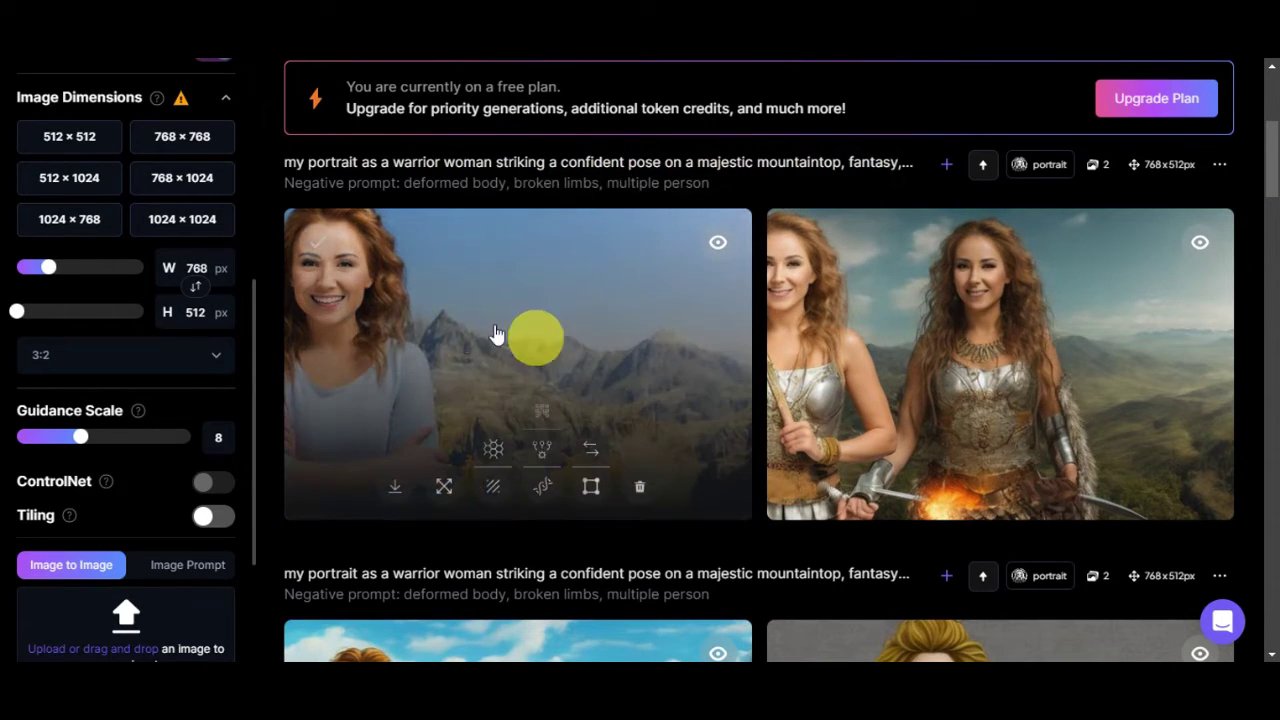
{"action": "left_click", "coordinate": [549, 322]}
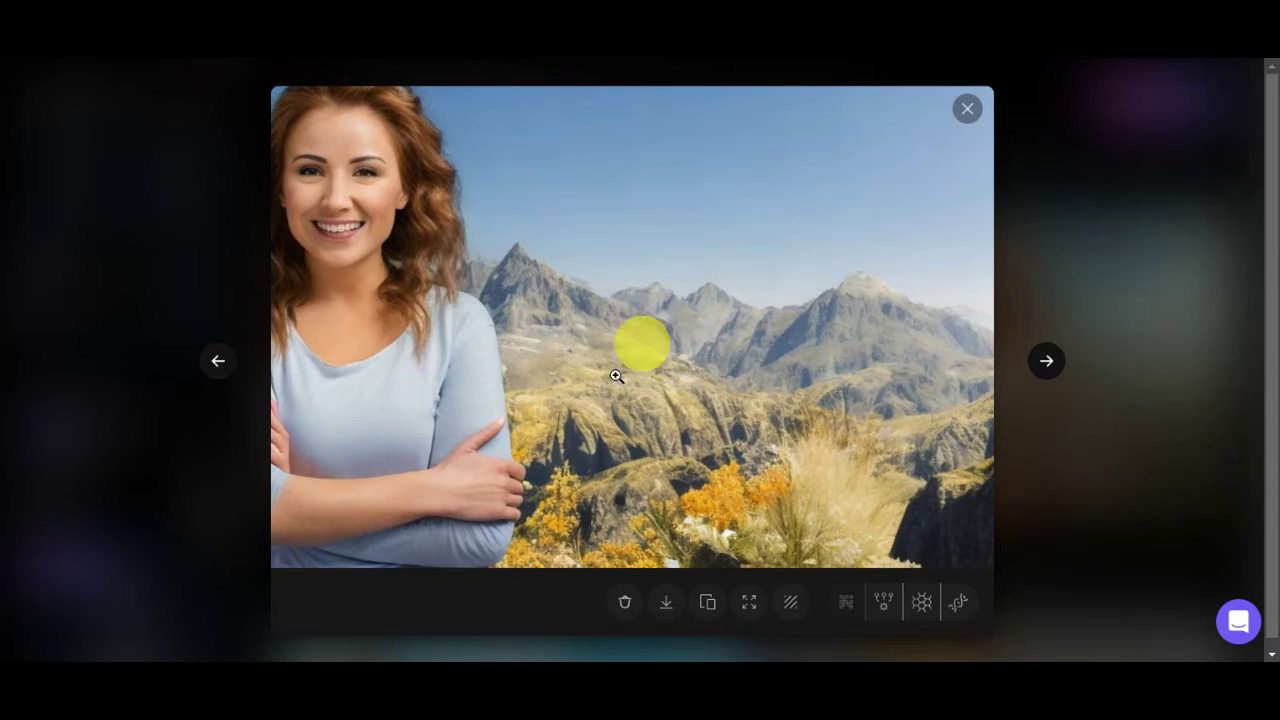
{"action": "left_click", "coordinate": [1058, 362]}
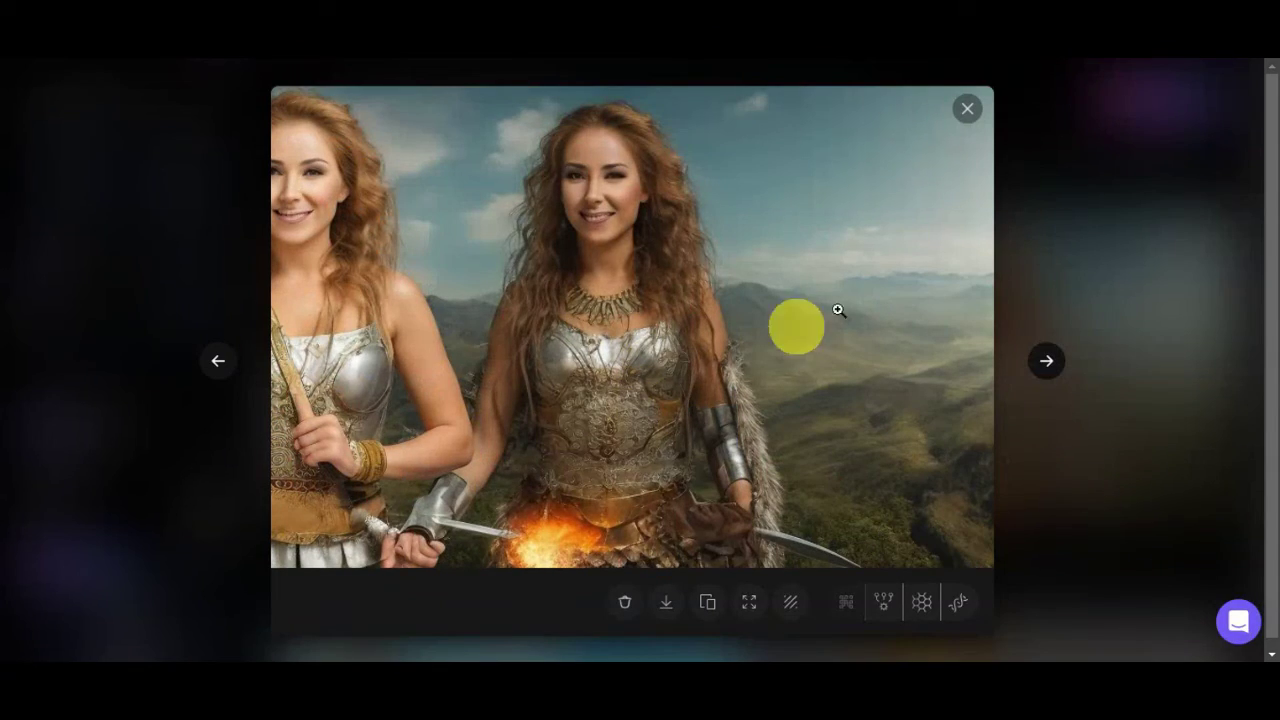
{"action": "left_click", "coordinate": [596, 223]}
{"action": "left_click", "coordinate": [588, 216]}
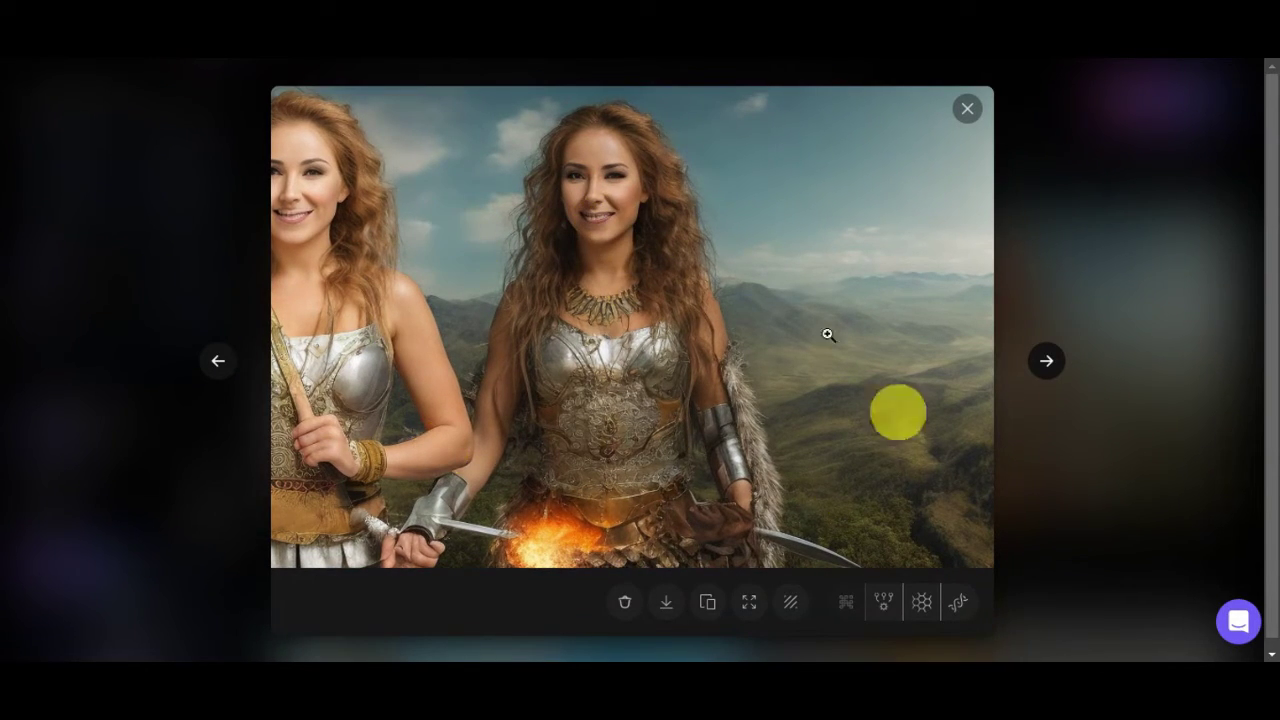
{"action": "left_click", "coordinate": [967, 108]}
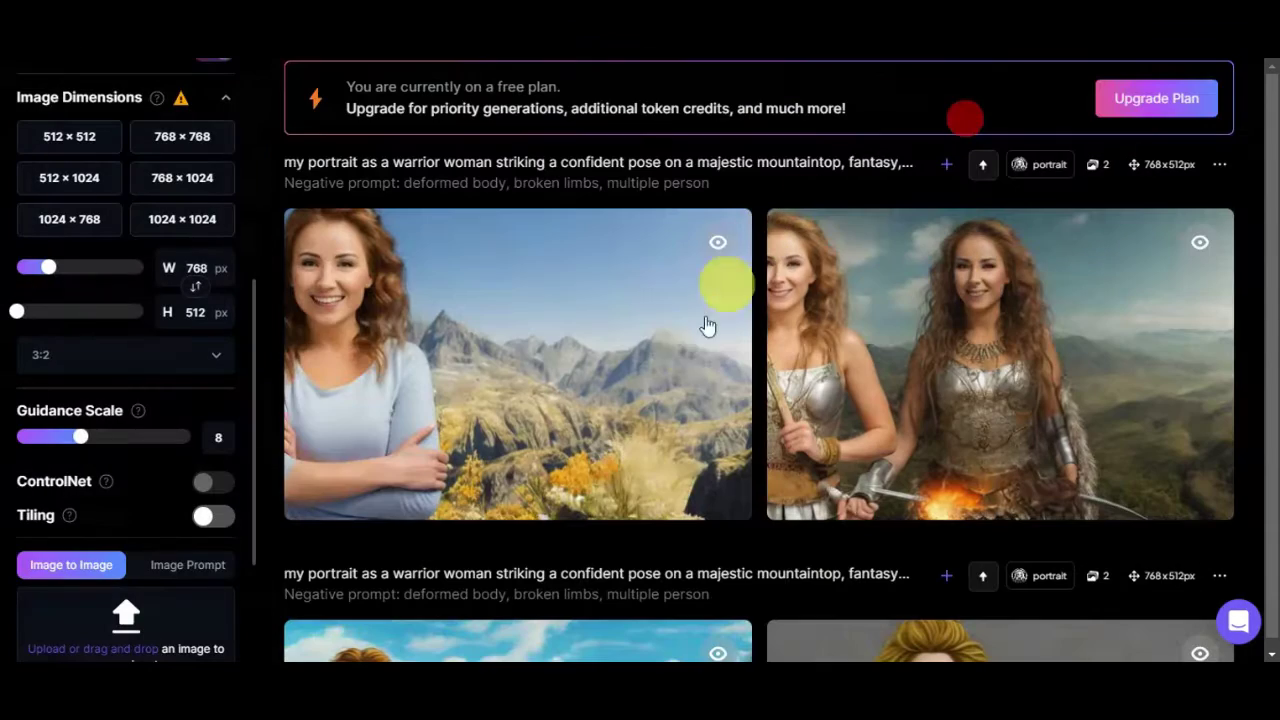
Compare the two mountaintop warrior images with the prompt, negative prompt and settings used for them.
{"action": "scroll", "coordinate": [608, 412], "scroll_direction": "up", "scroll_amount": 4}
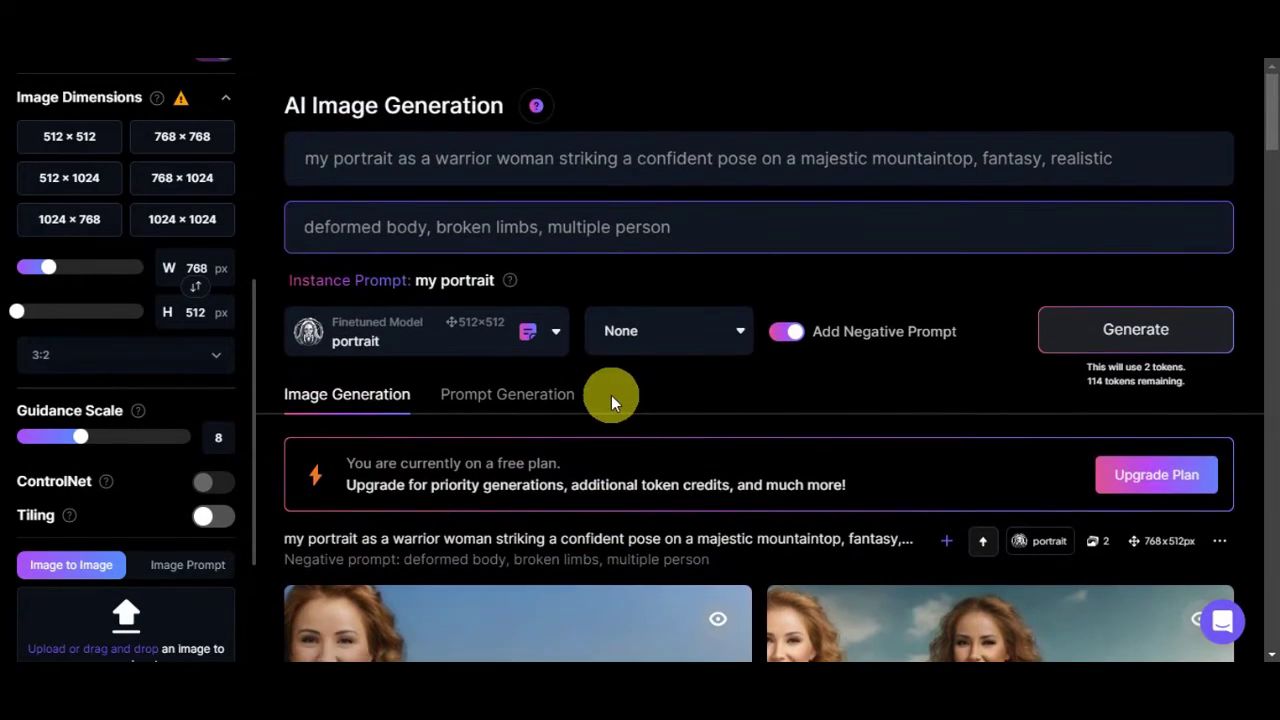
{"action": "scroll", "coordinate": [640, 537], "scroll_direction": "down", "scroll_amount": 4}
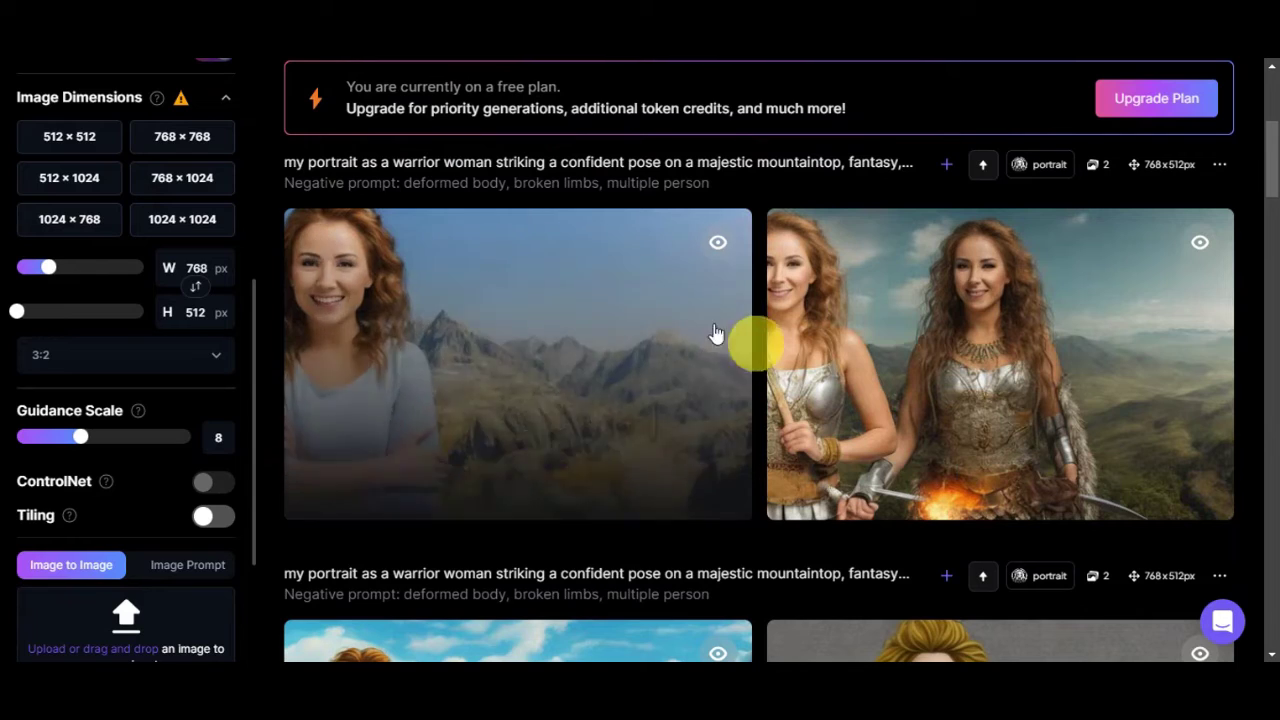
{"action": "mouse_move", "coordinate": [689, 327]}
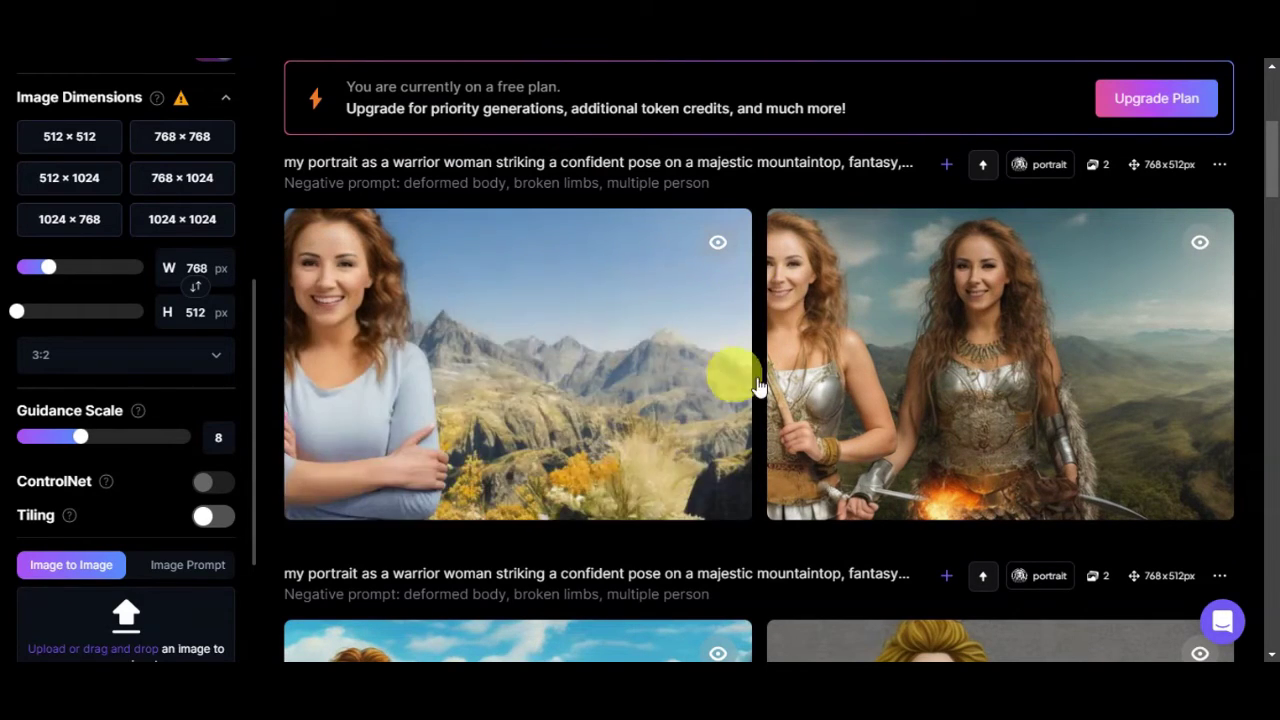
{"action": "mouse_move", "coordinate": [871, 389]}
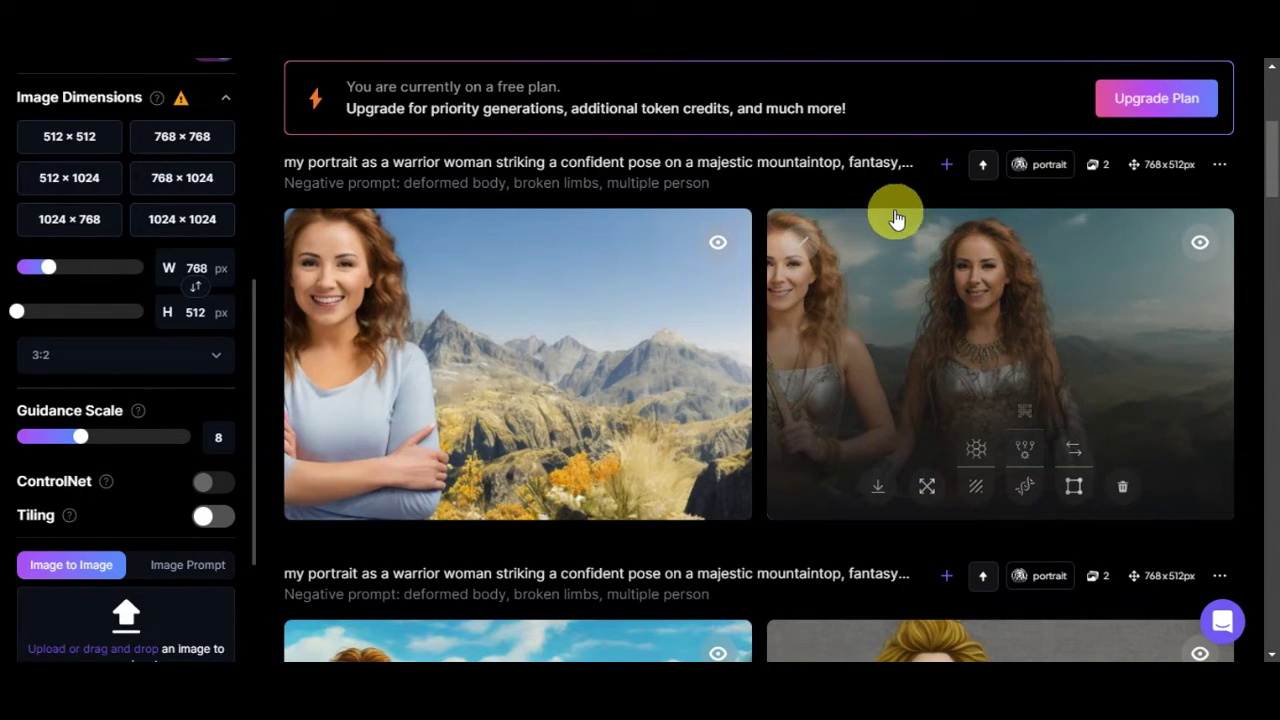
{"action": "scroll", "coordinate": [617, 276], "scroll_direction": "up", "scroll_amount": 3}
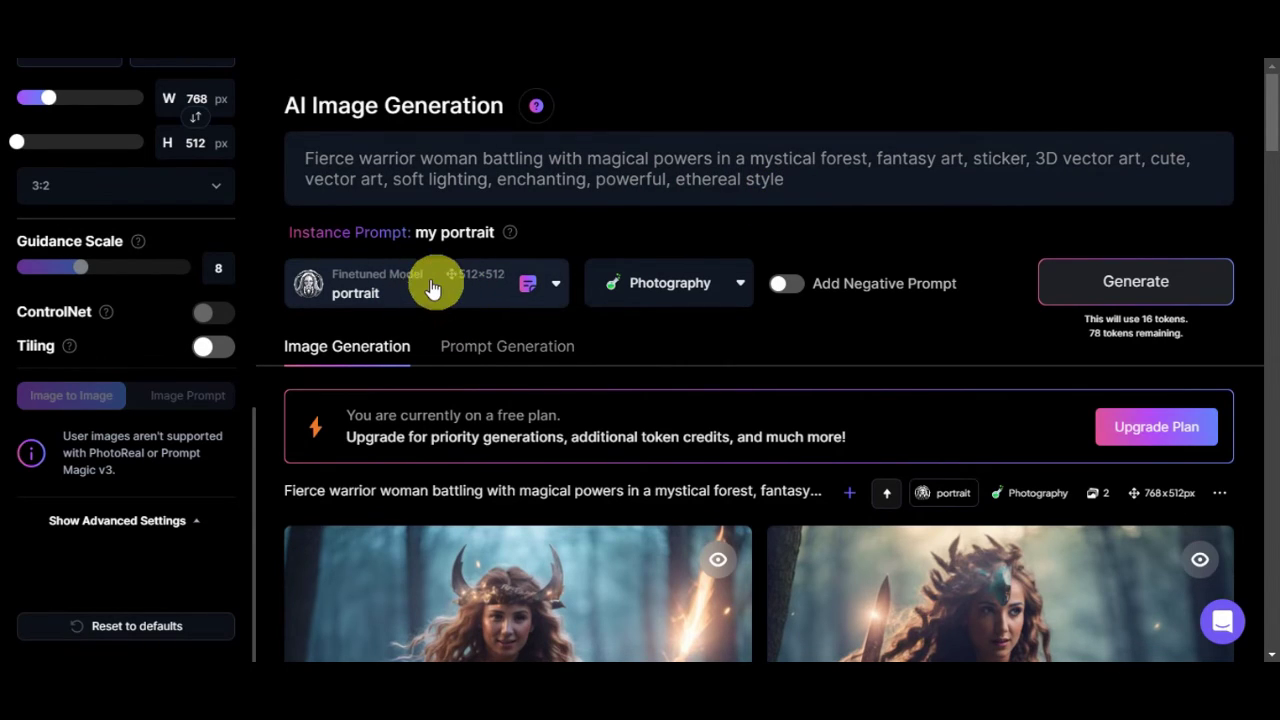
Download both fierce warrior woman images of the mystical forest from the enlarged view, close the preview and return to the prompt.
{"action": "scroll", "coordinate": [740, 366], "scroll_direction": "down", "scroll_amount": 4}
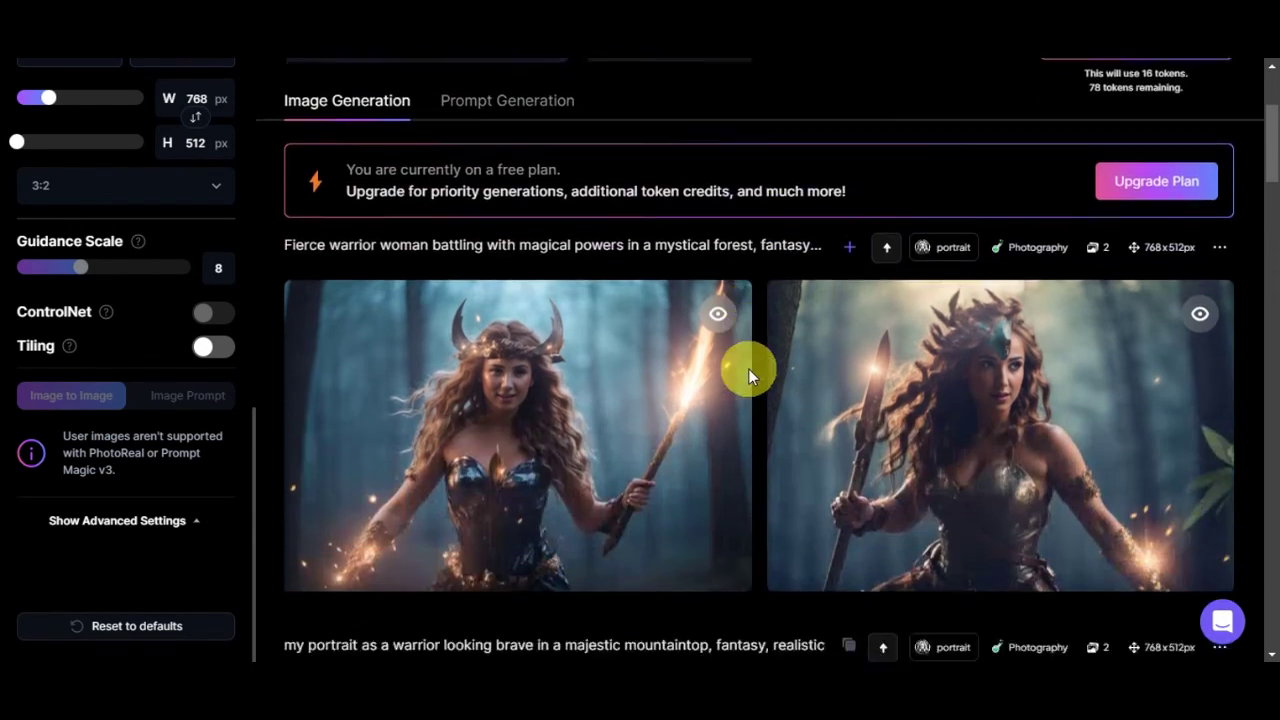
{"action": "left_click", "coordinate": [503, 309]}
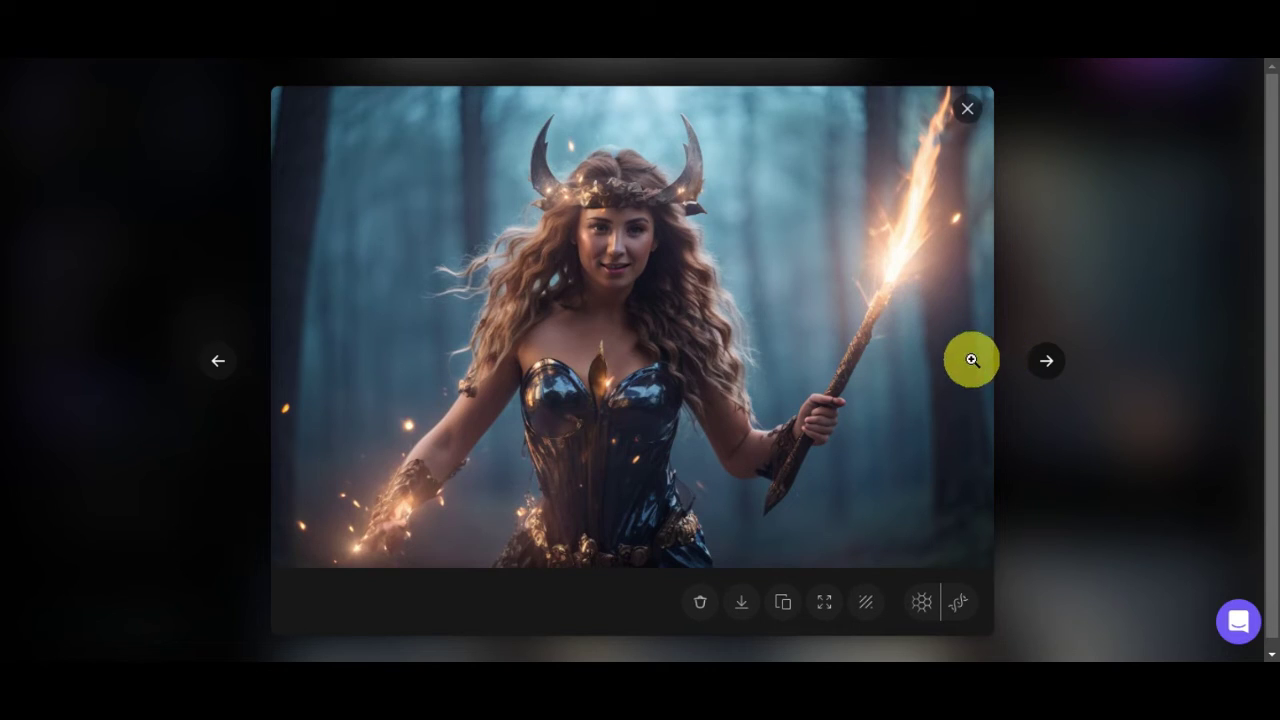
{"action": "left_click", "coordinate": [742, 602]}
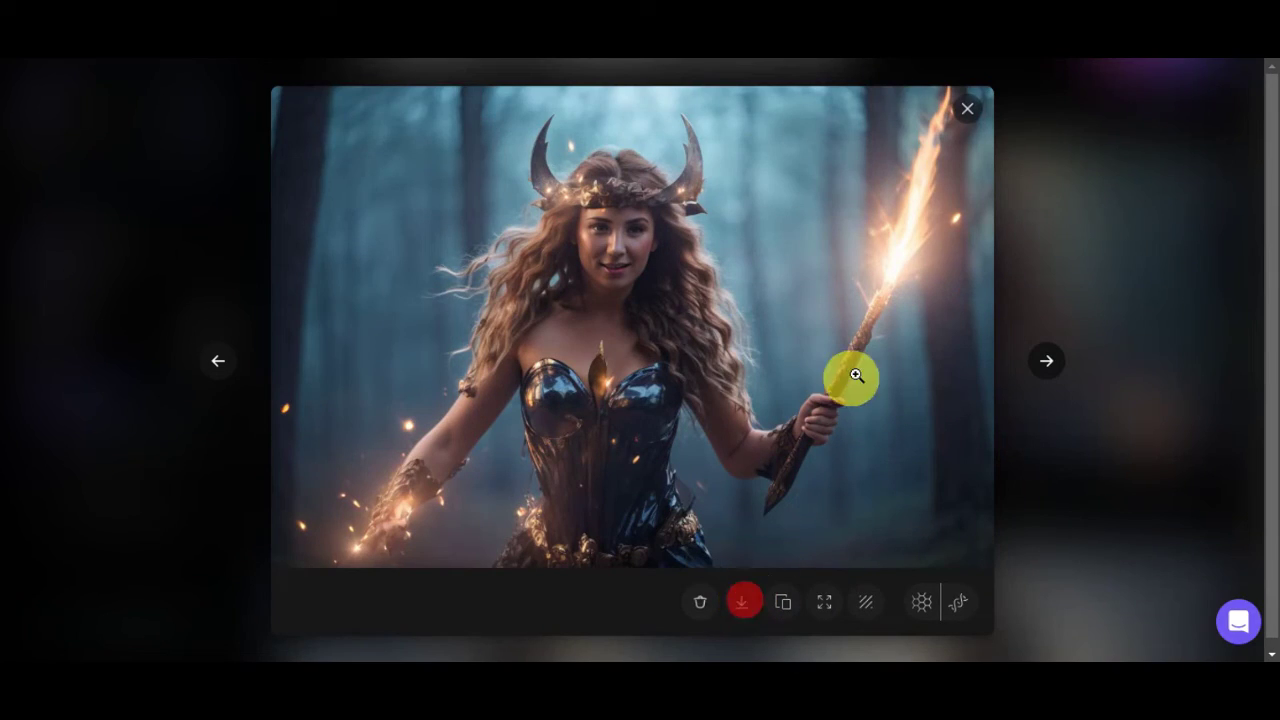
{"action": "left_click", "coordinate": [1045, 363]}
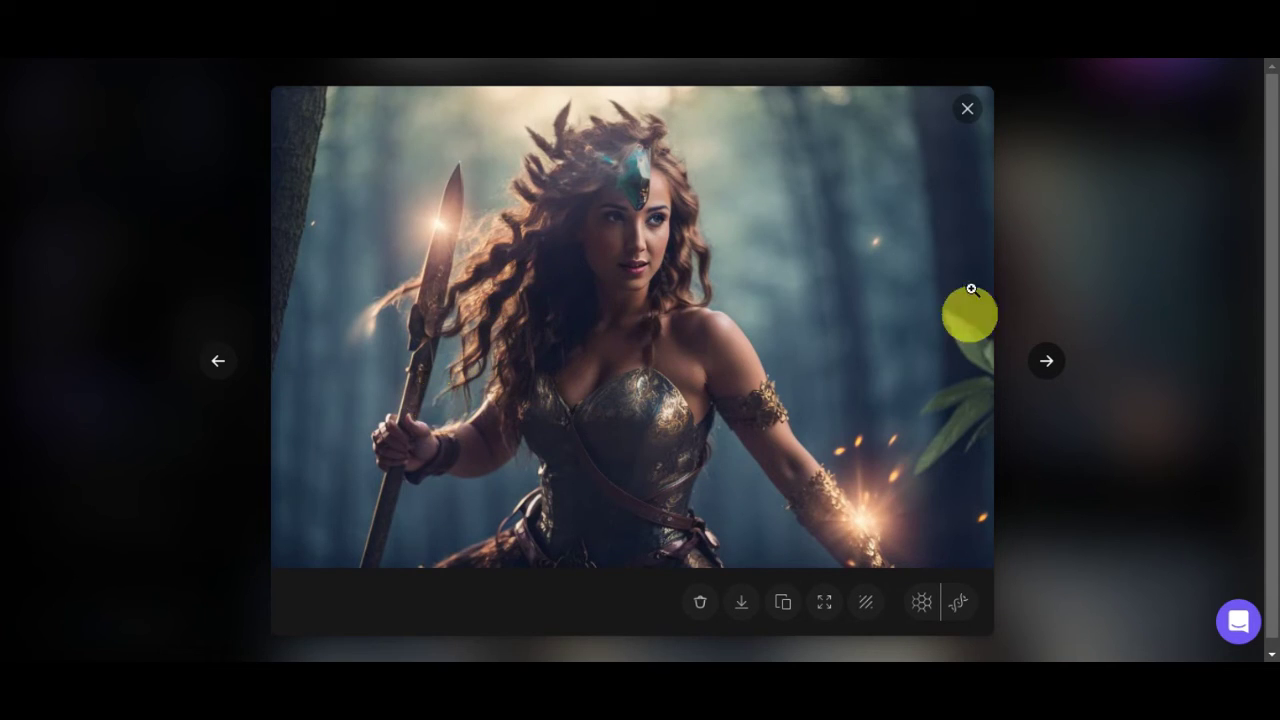
{"action": "left_click", "coordinate": [741, 602]}
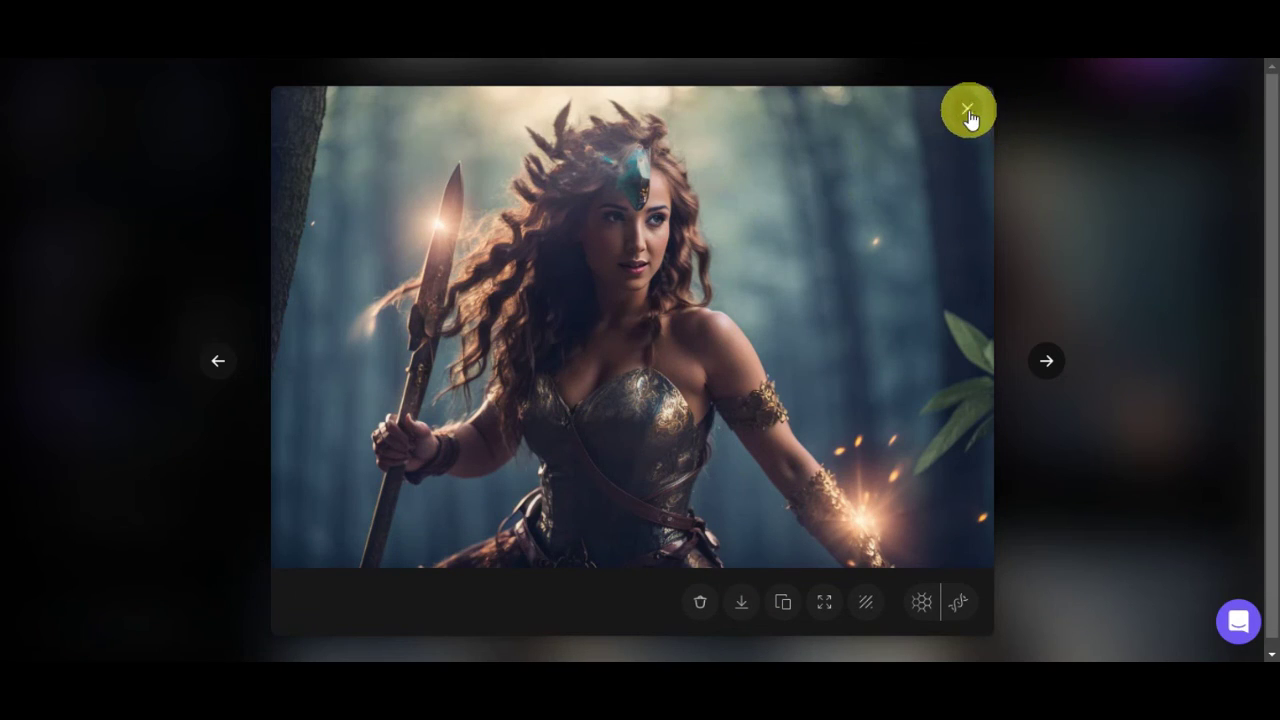
{"action": "left_click", "coordinate": [967, 110]}
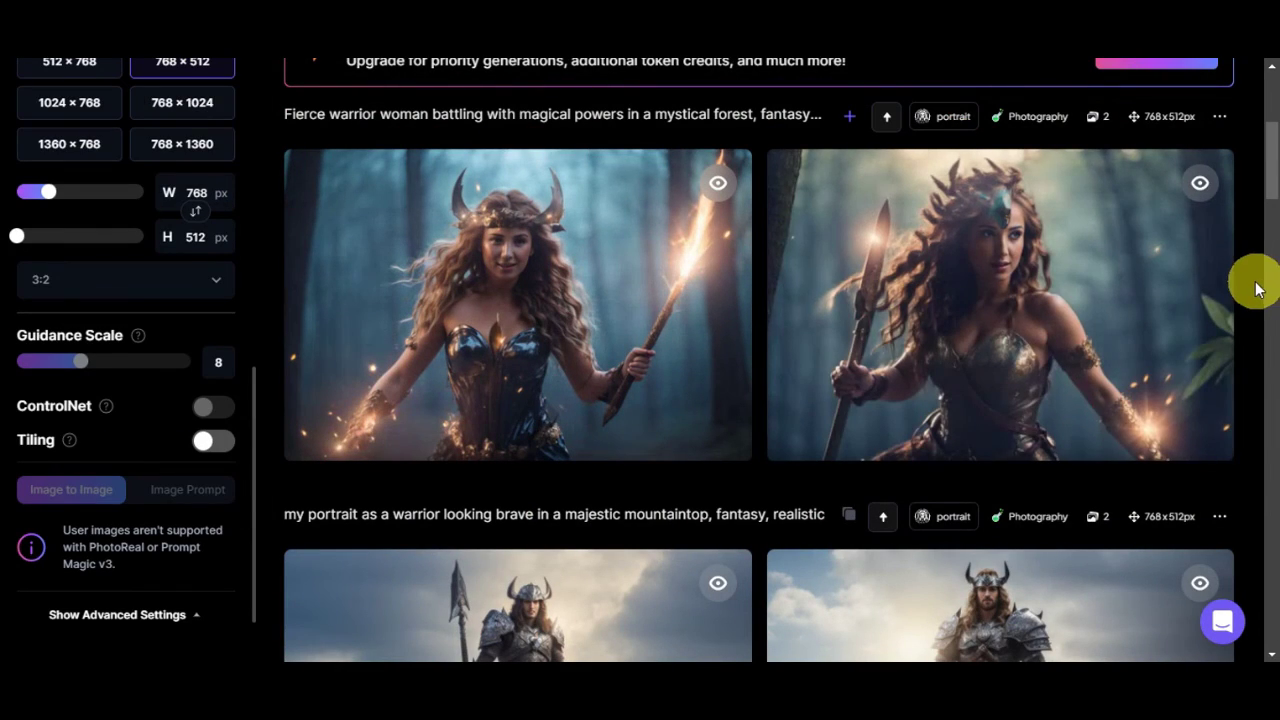
{"action": "scroll", "coordinate": [1251, 277], "scroll_direction": "up", "scroll_amount": 4}
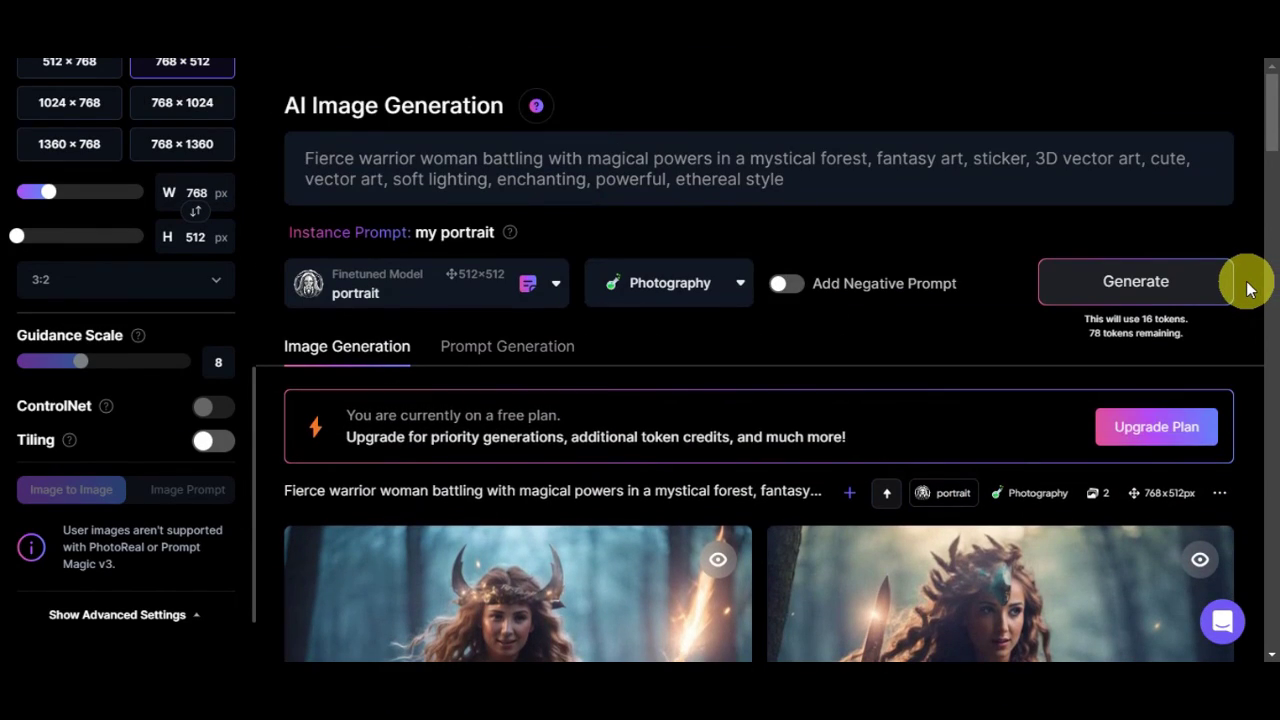